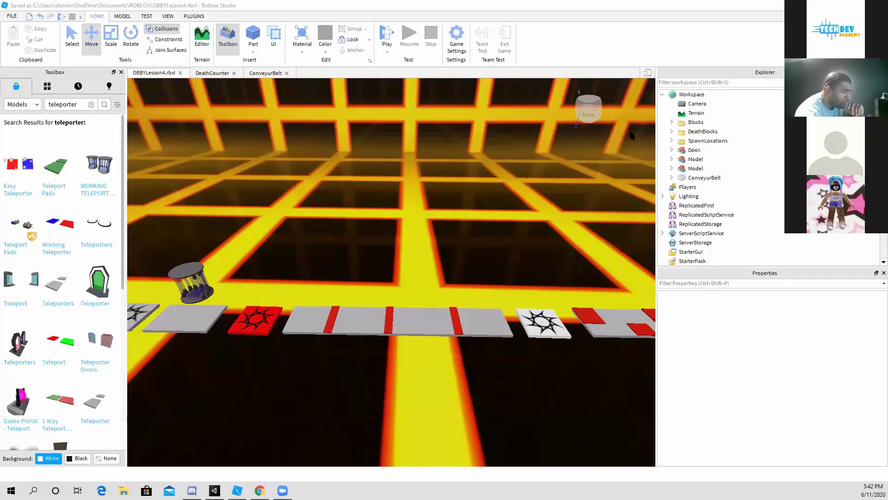
Insert a new block part and move it onto the grey obby platform
click(254, 49)
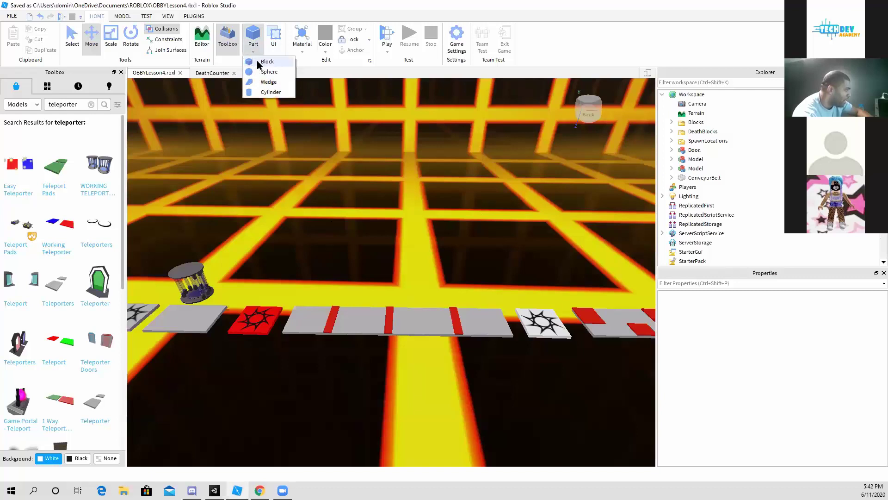
click(265, 61)
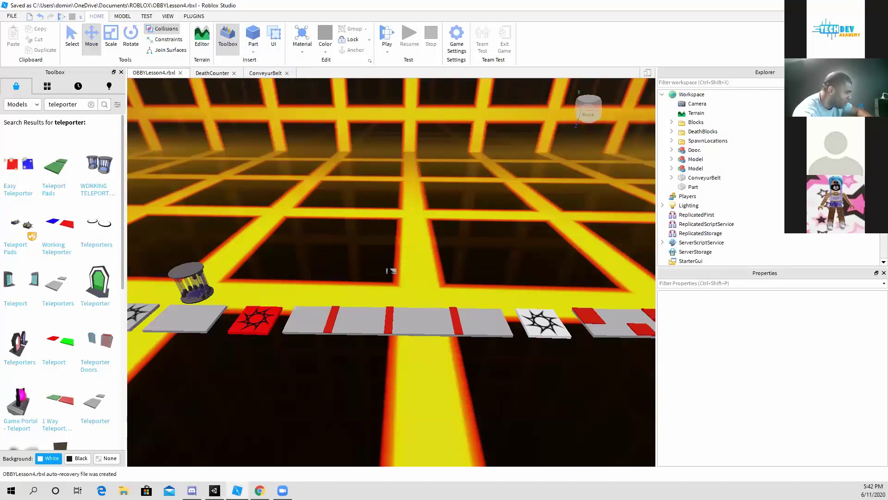
drag(390, 270, 389, 304)
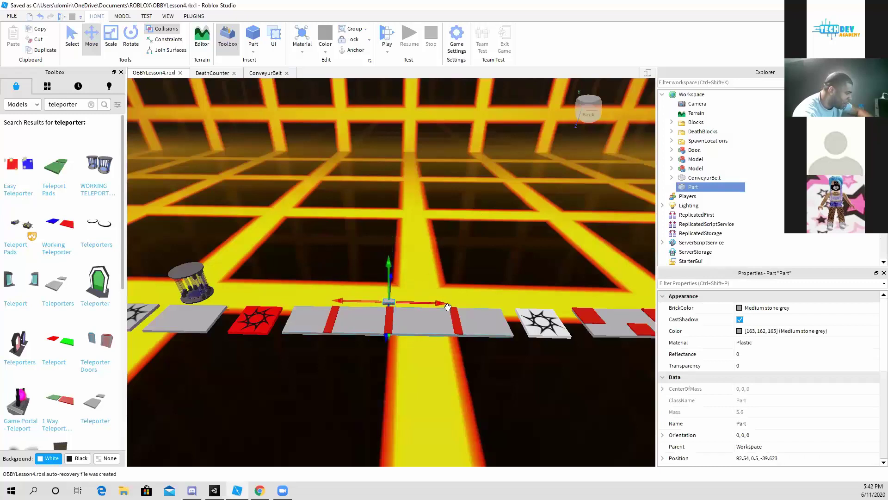
drag(447, 307, 355, 309)
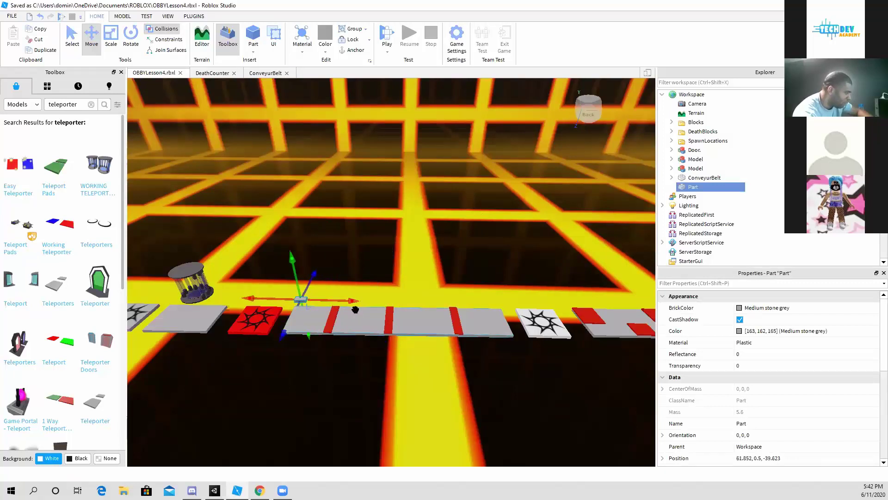
scroll(356, 309, up, 6)
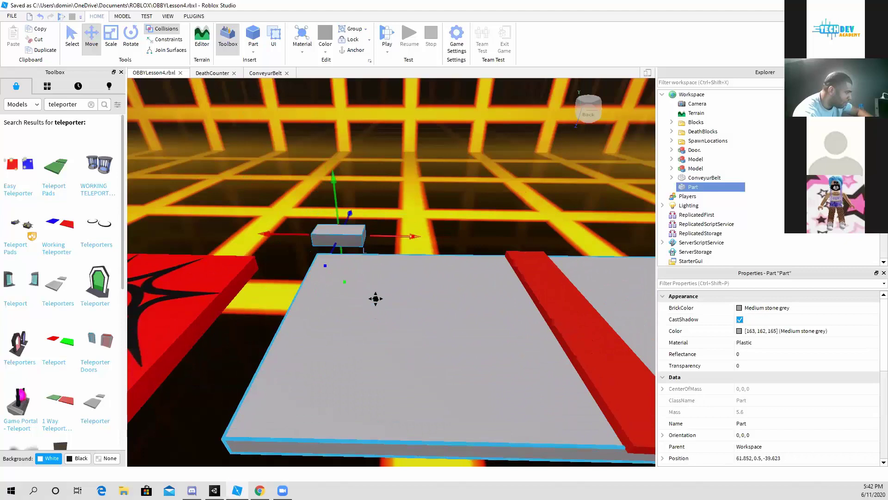
Scale the block into a tall, wide wall along the platform
click(114, 35)
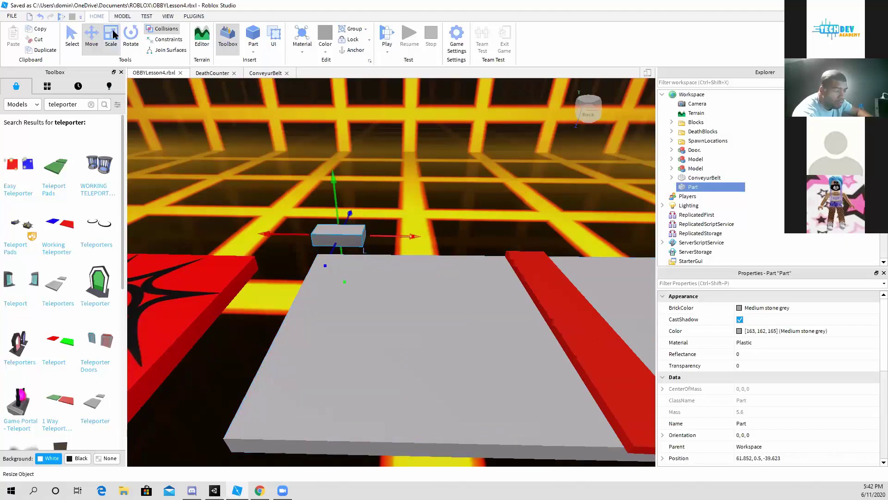
drag(337, 204, 324, 99)
scroll(370, 162, down, 5)
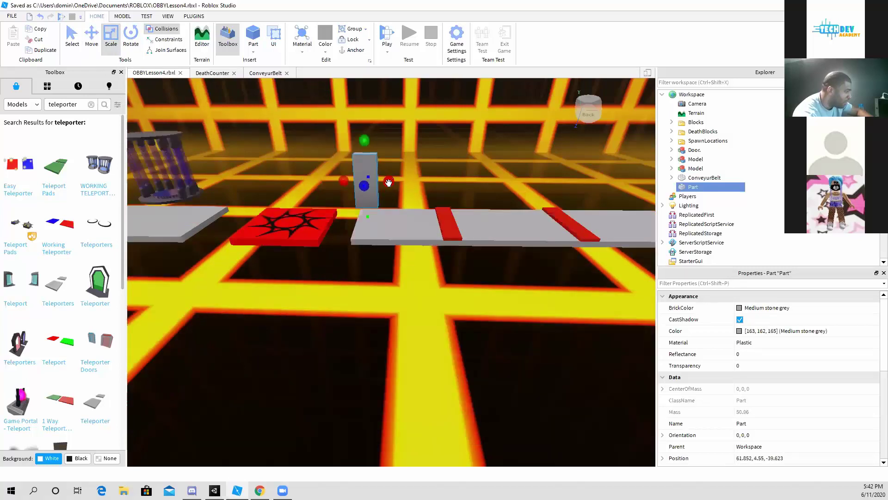
drag(392, 180, 542, 187)
drag(446, 138, 471, 79)
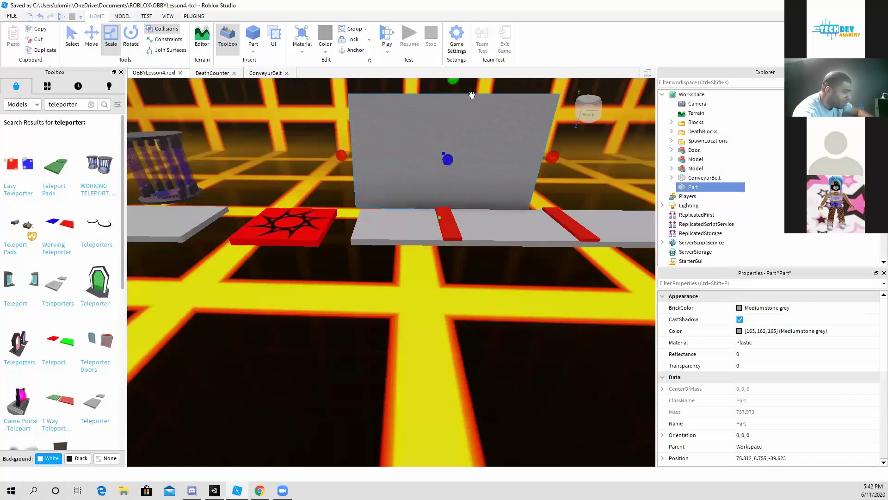
Insert a SurfaceGui into the wall part, found by searching 'sur'
mouse_move(702, 191)
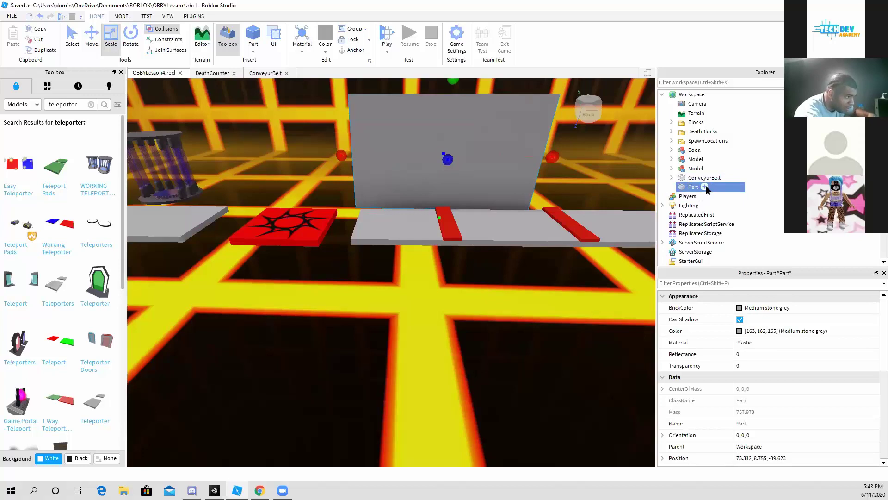
click(704, 187)
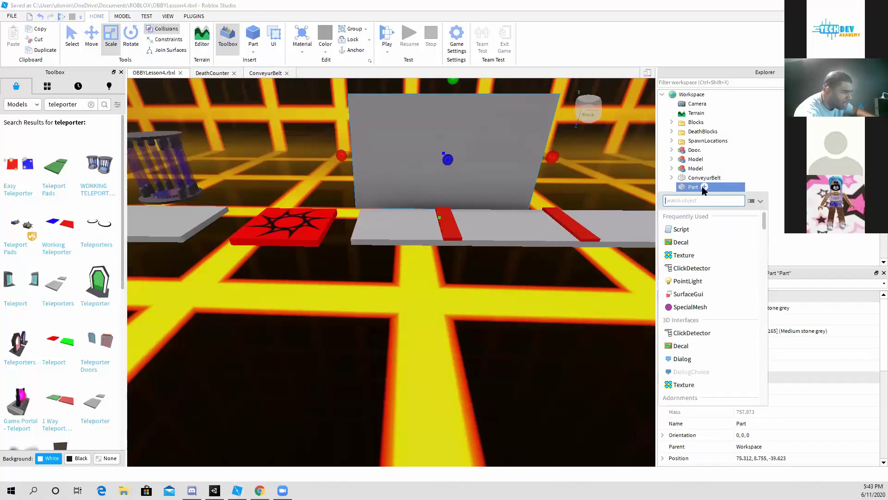
scroll(694, 256, down, 5)
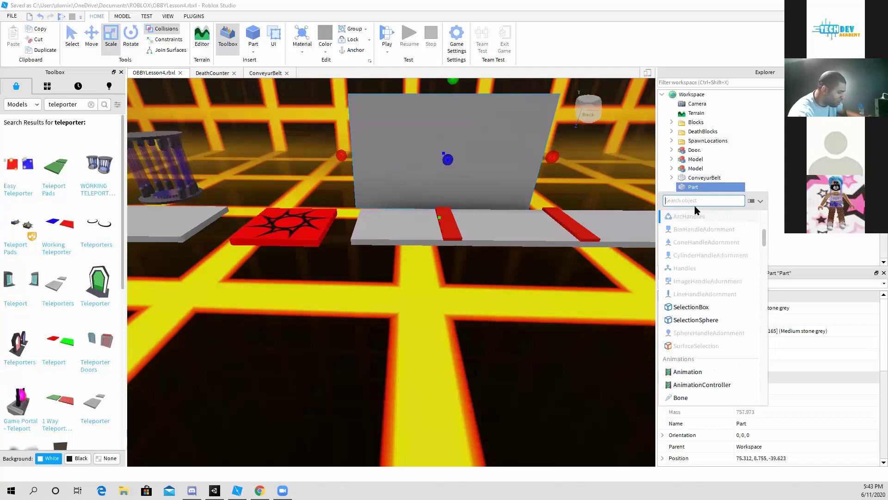
text(sur)
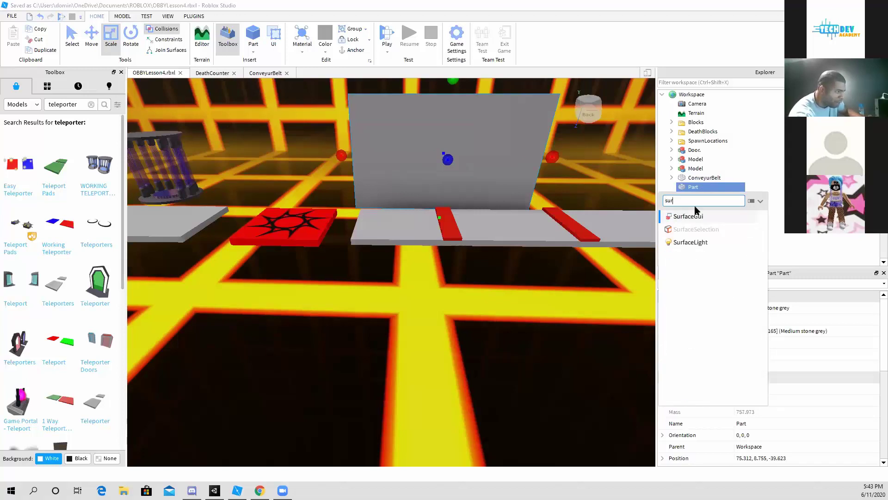
click(688, 216)
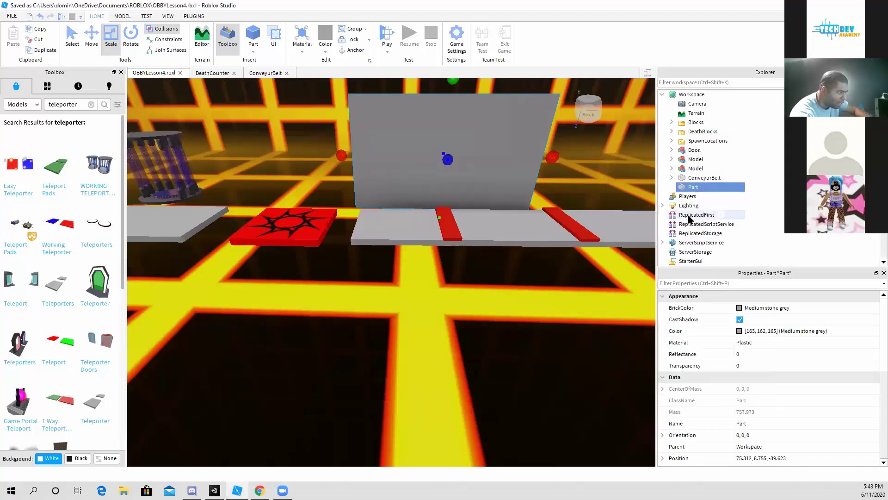
Add a TextLabel inside the SurfaceGui
click(703, 196)
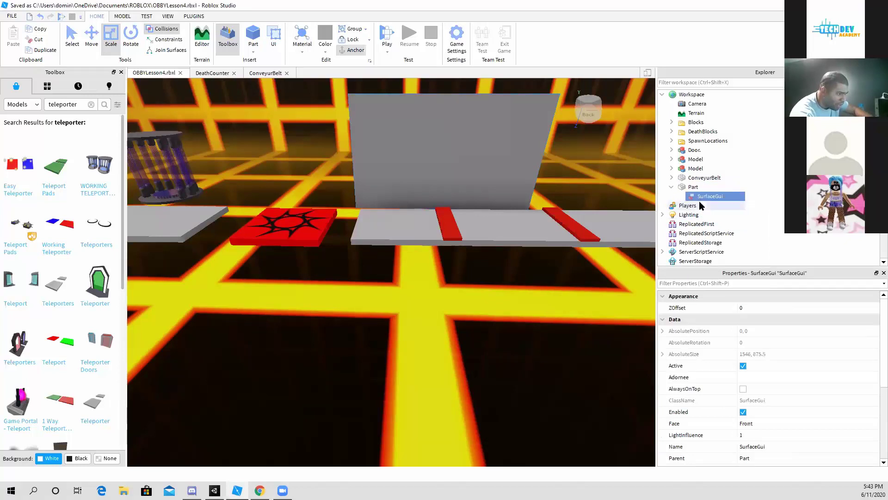
scroll(742, 363, down, 1)
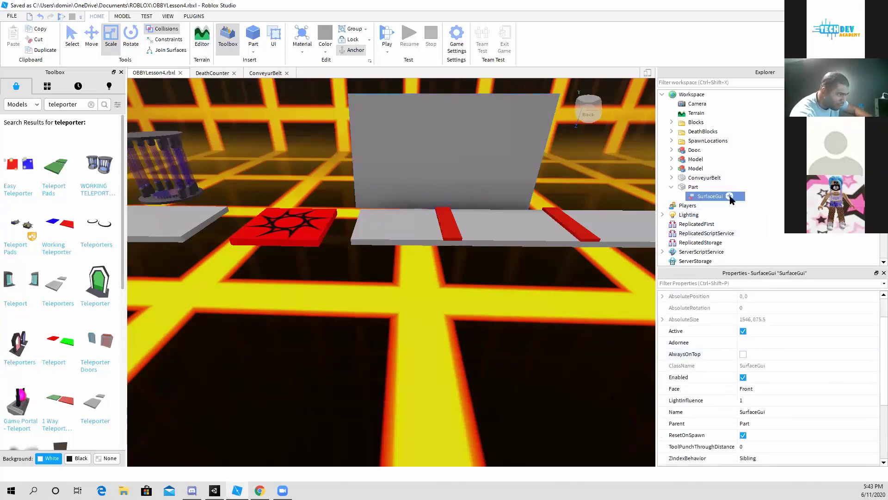
click(729, 196)
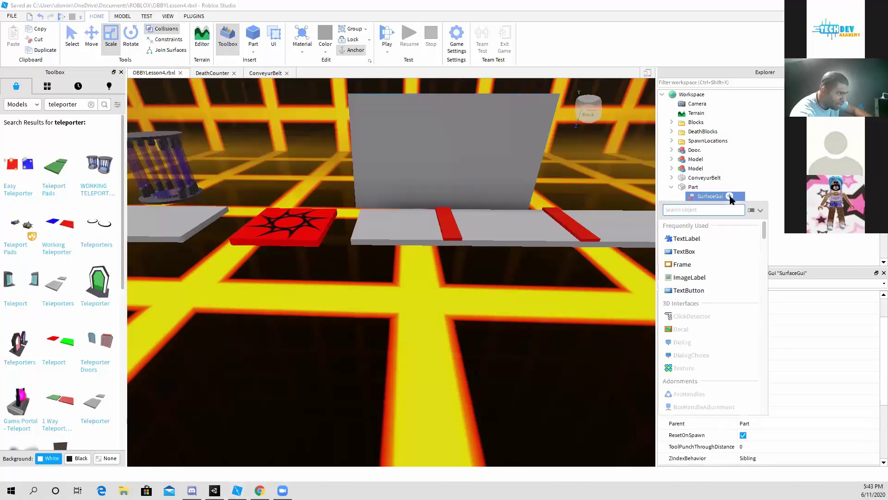
click(694, 239)
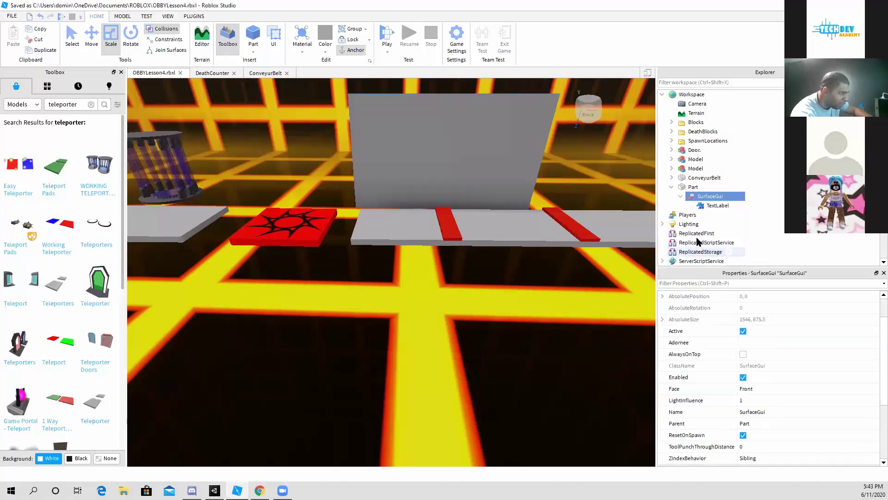
right_drag(396, 175, 368, 278)
Turn the view along the path beside the wall, up to its top edge
scroll(365, 281, up, 3)
scroll(366, 281, up, 3)
right_drag(428, 270, 293, 313)
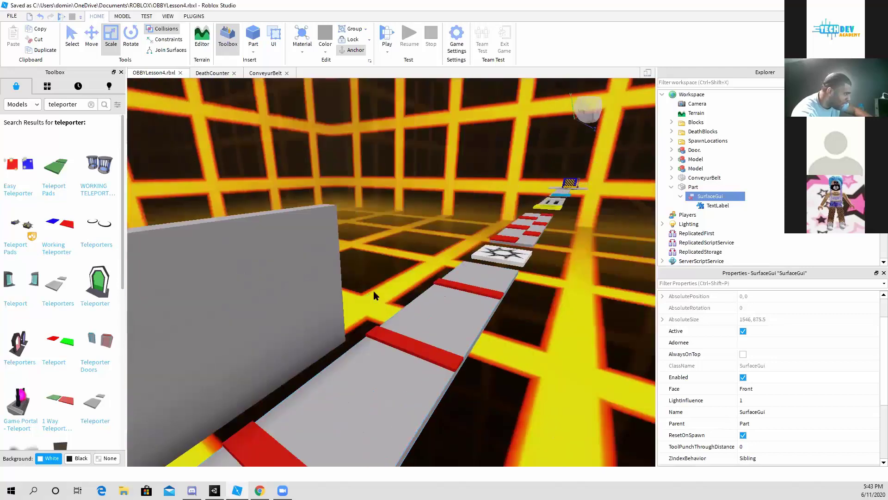
scroll(375, 293, down, 3)
scroll(311, 299, up, 3)
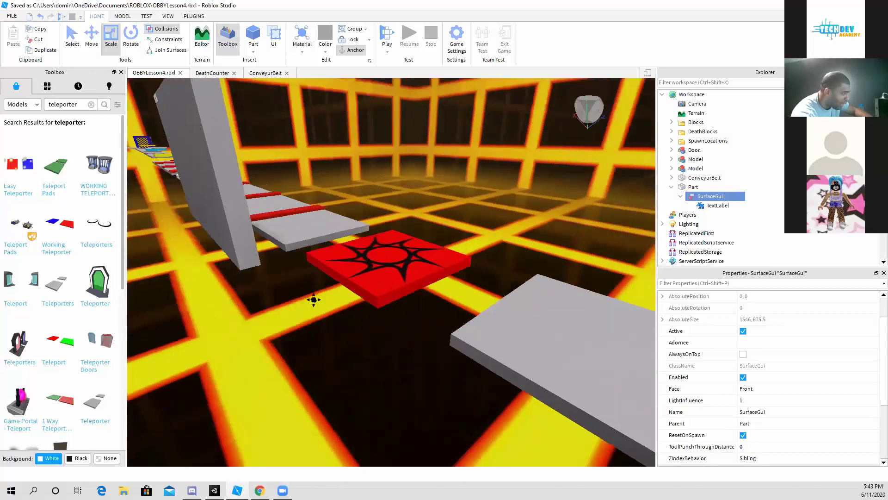
scroll(311, 299, down, 5)
scroll(295, 351, up, 3)
scroll(296, 349, up, 5)
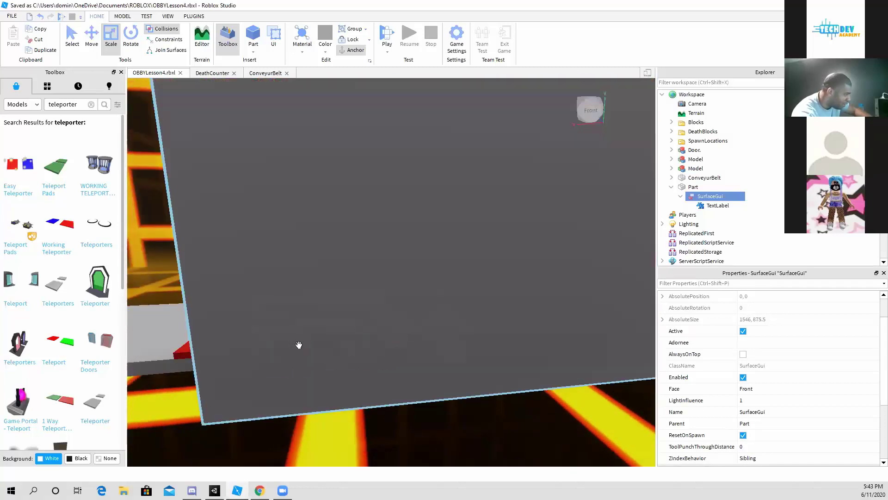
right_drag(298, 345, 297, 354)
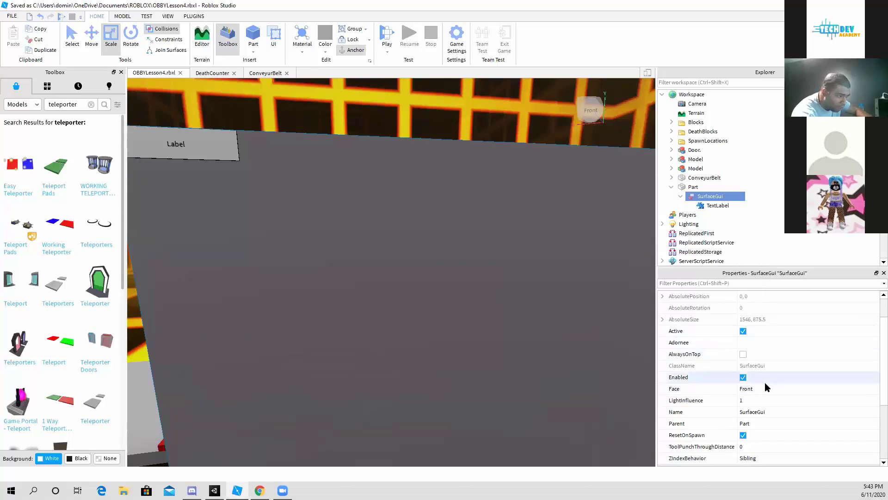
Set the SurfaceGui's Face to Back and focus the camera on the wall
click(784, 389)
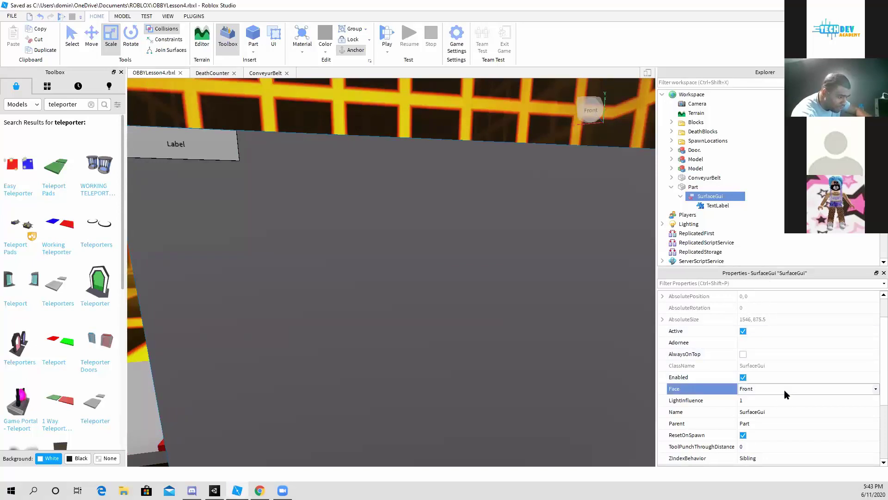
click(874, 390)
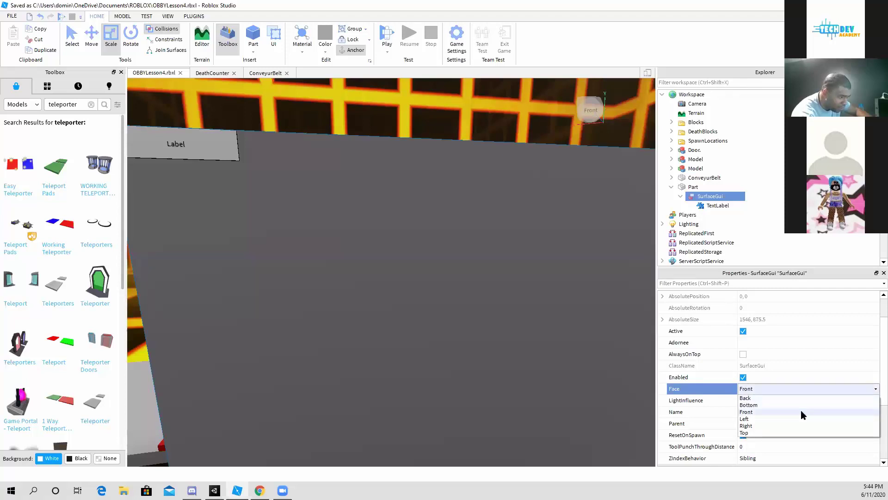
click(776, 396)
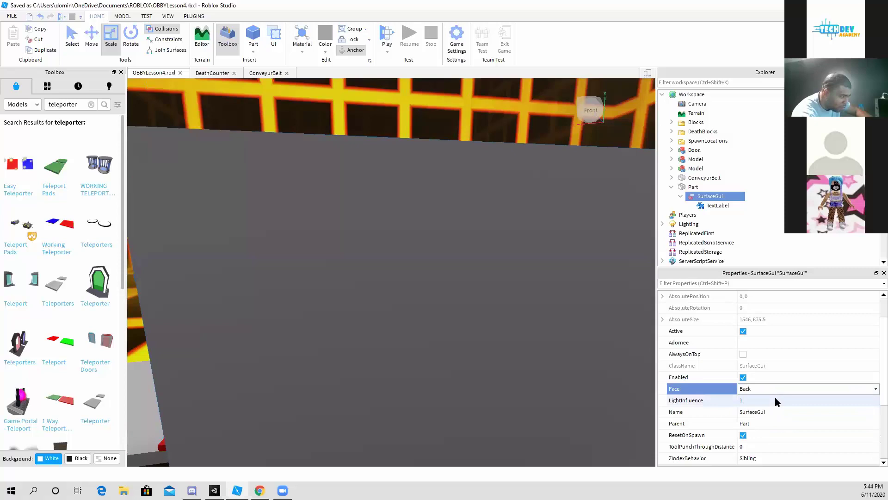
scroll(528, 328, down, 5)
key(f)
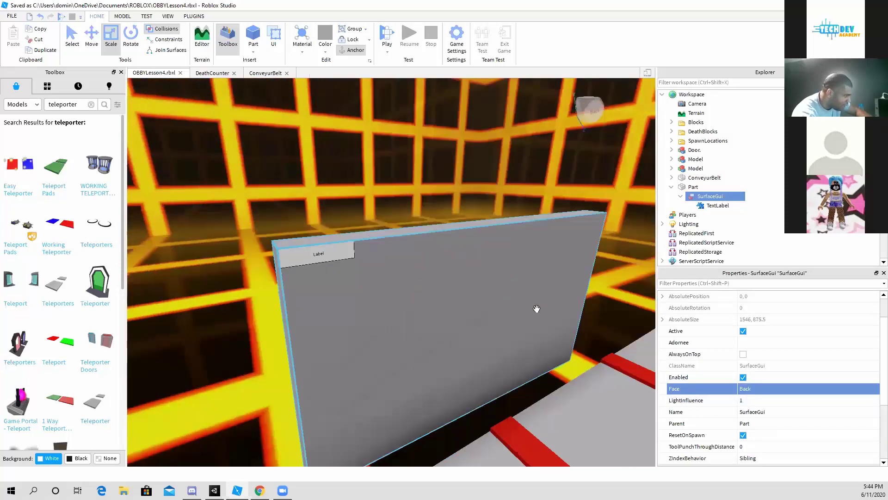
right_drag(536, 308, 475, 242)
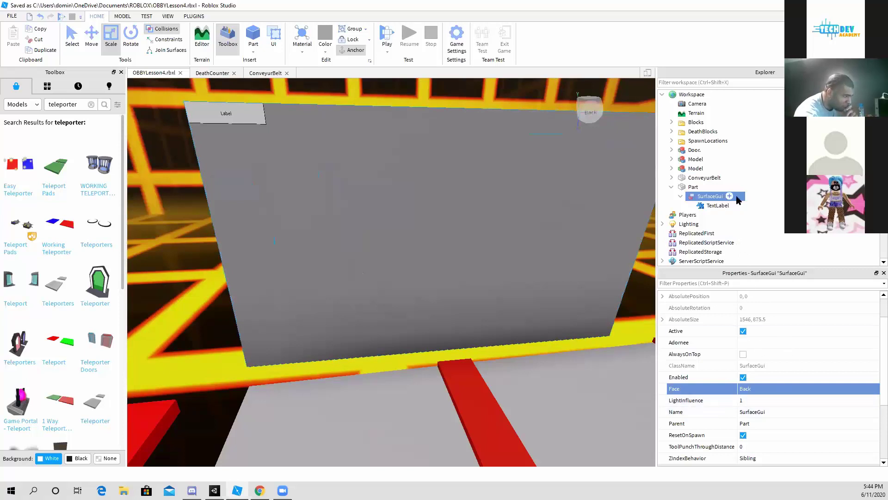
Set the TextLabel's Size X offset to 1000 pixels
click(717, 205)
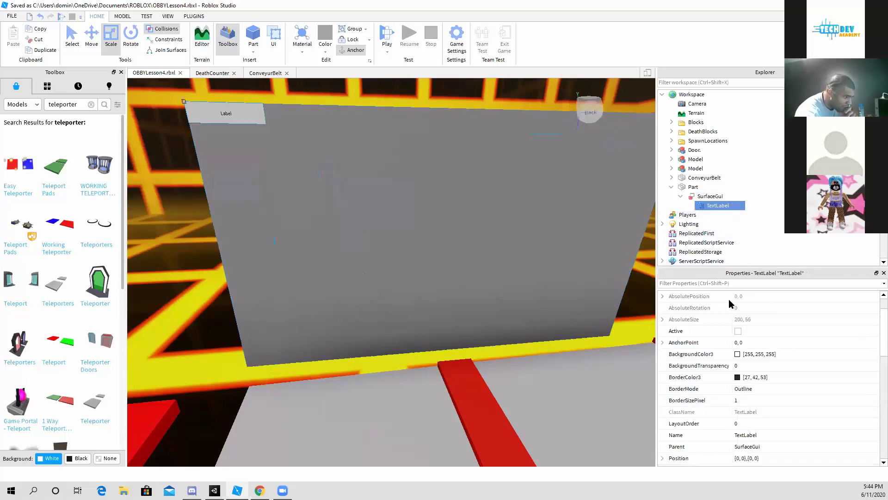
scroll(784, 407, down, 2)
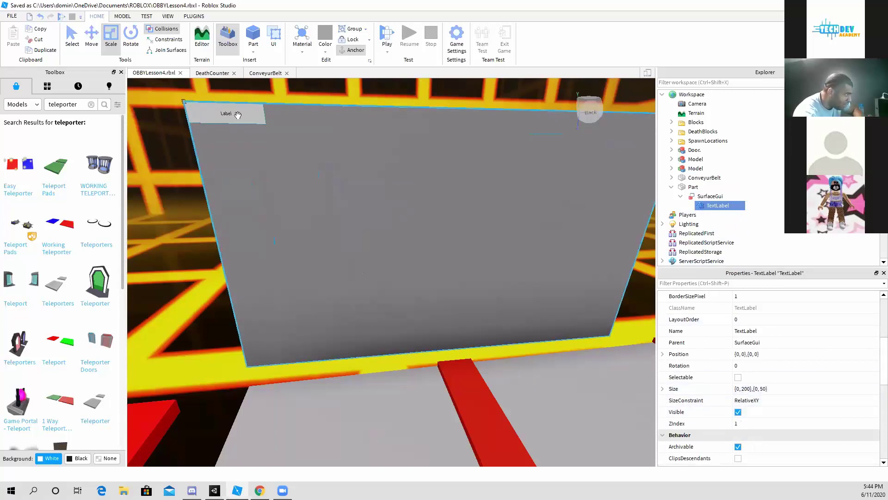
click(739, 392)
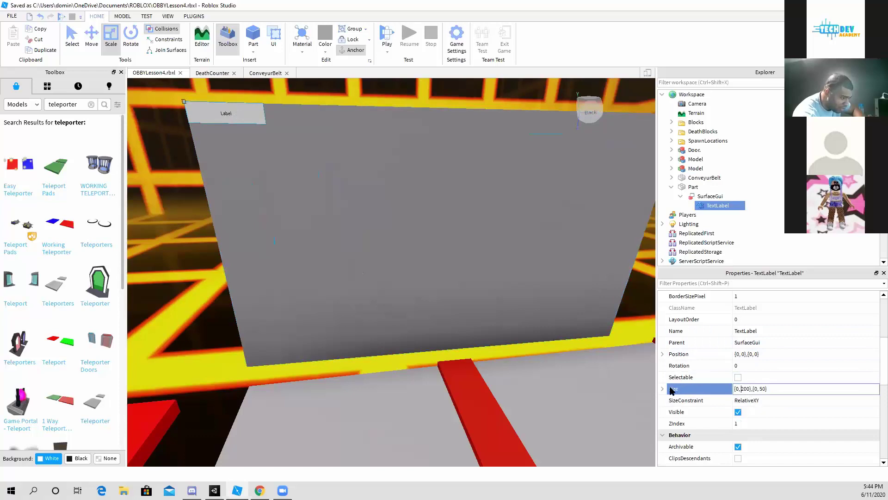
click(662, 388)
click(663, 388)
click(664, 389)
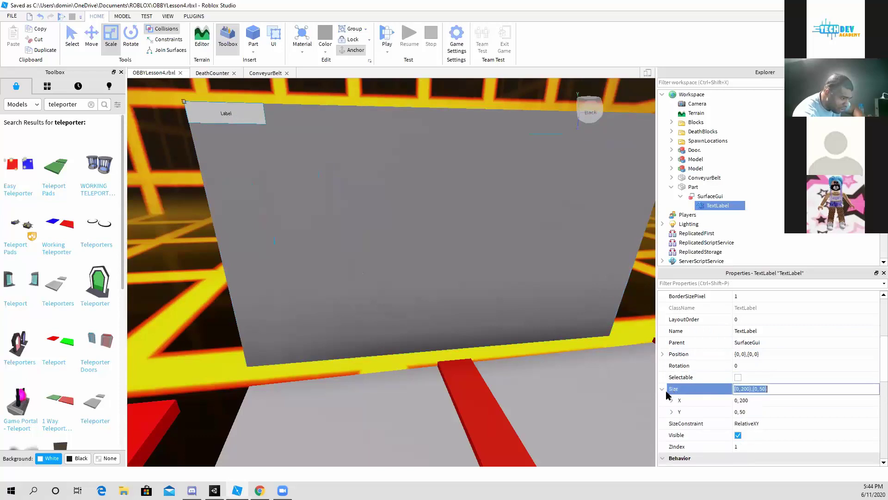
click(751, 401)
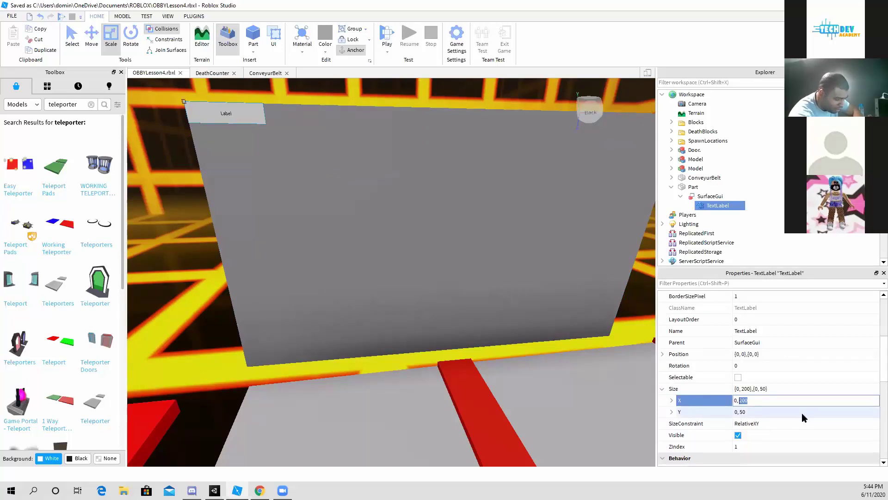
text(6000)
key(Return)
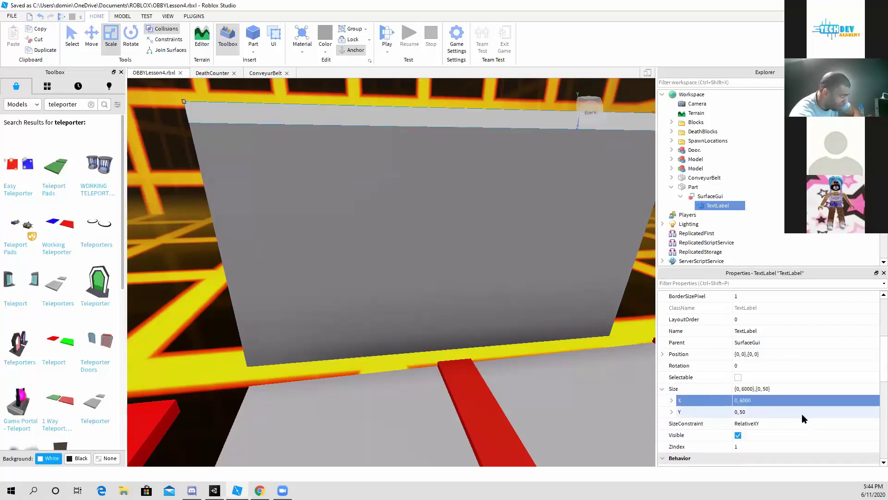
scroll(642, 325, down, 5)
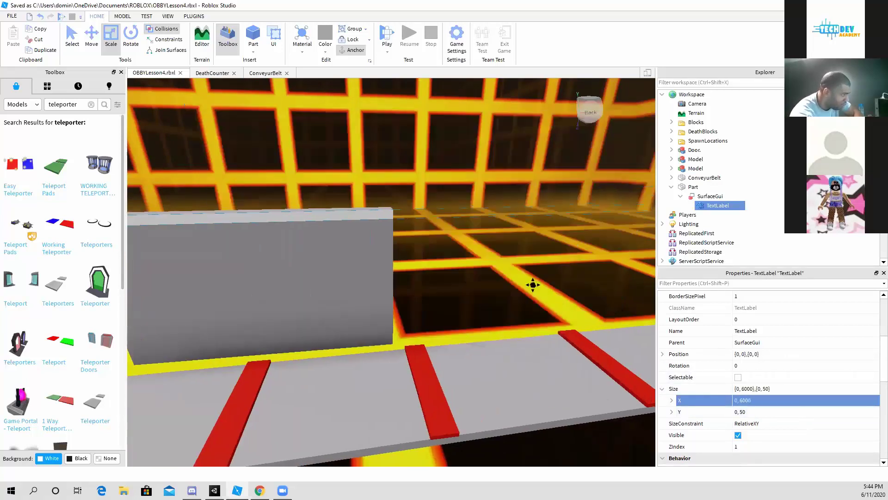
click(759, 404)
double_click(742, 402)
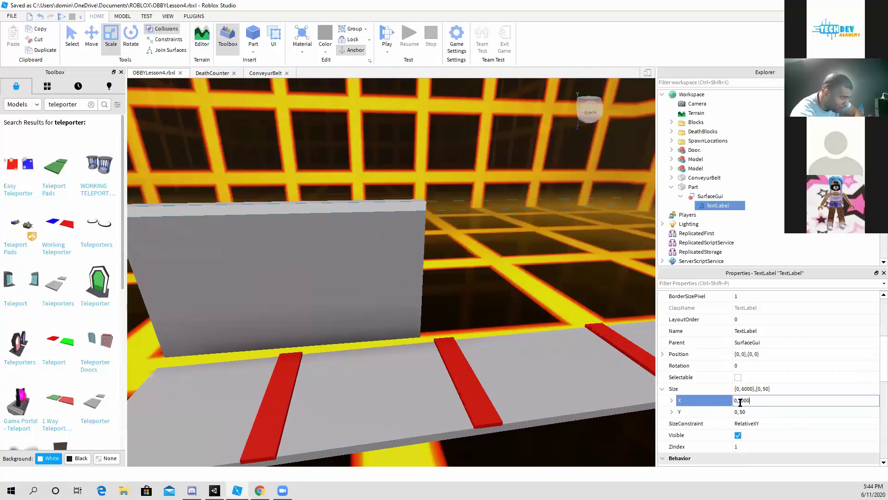
key(Return)
Set the TextLabel's Size Y offset to 600 pixels
click(748, 411)
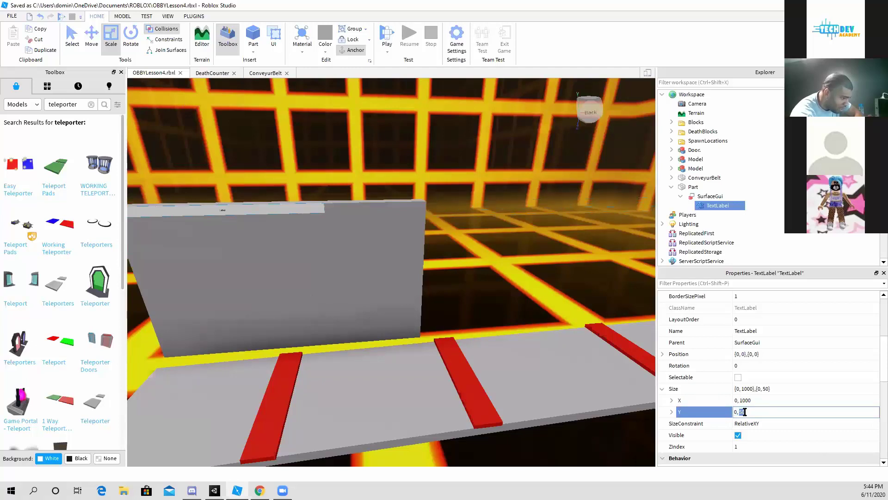
text(0, 2)
key(BackSpace)
text(600)
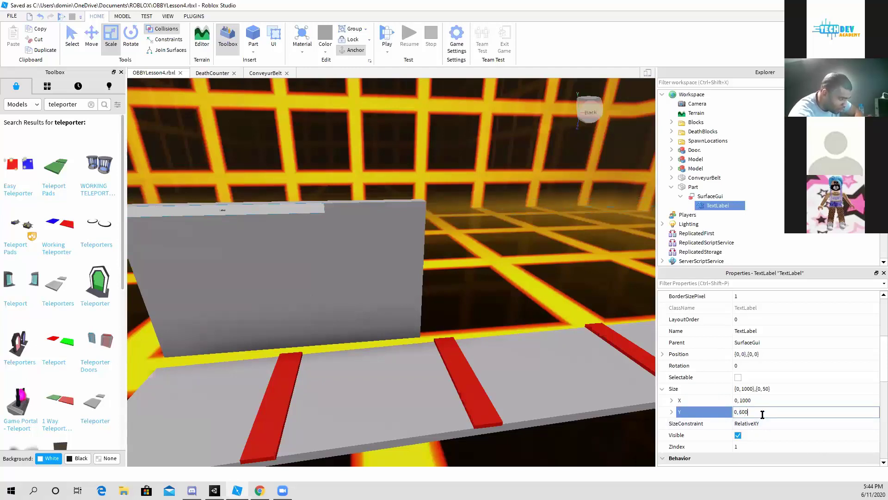
key(Return)
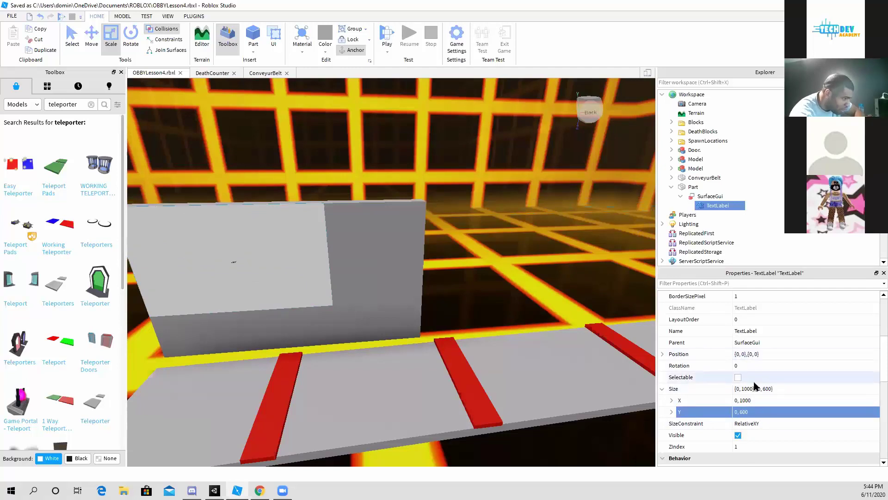
scroll(754, 389, down, 1)
scroll(756, 389, up, 5)
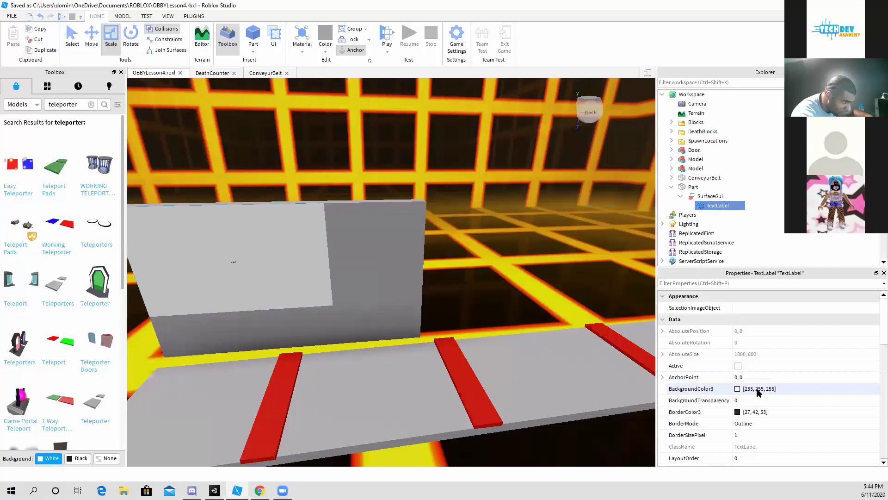
scroll(757, 391, down, 4)
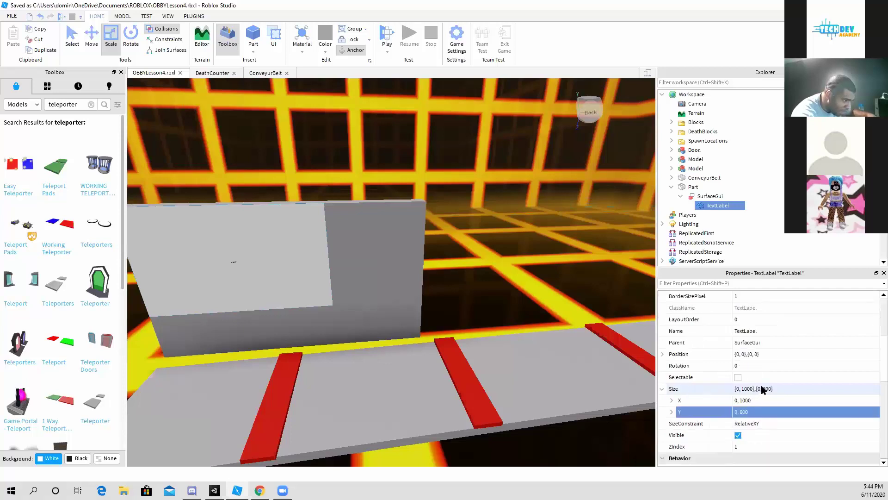
scroll(762, 389, down, 12)
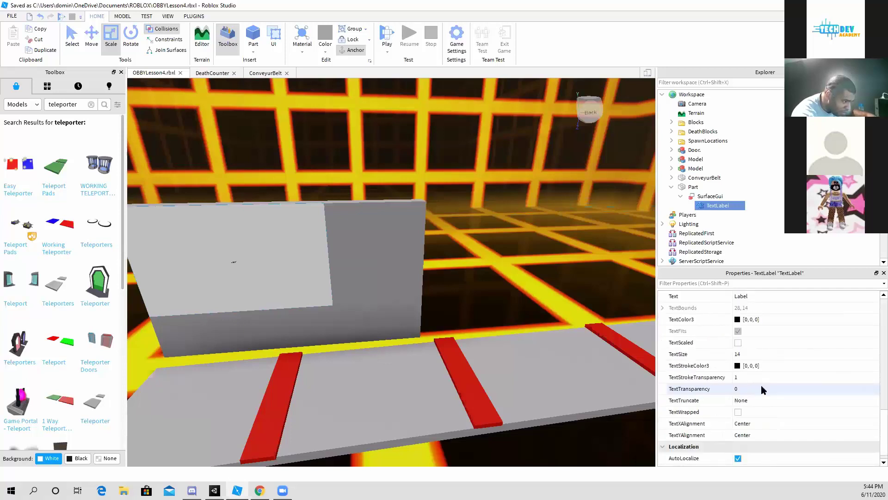
scroll(761, 390, down, 1)
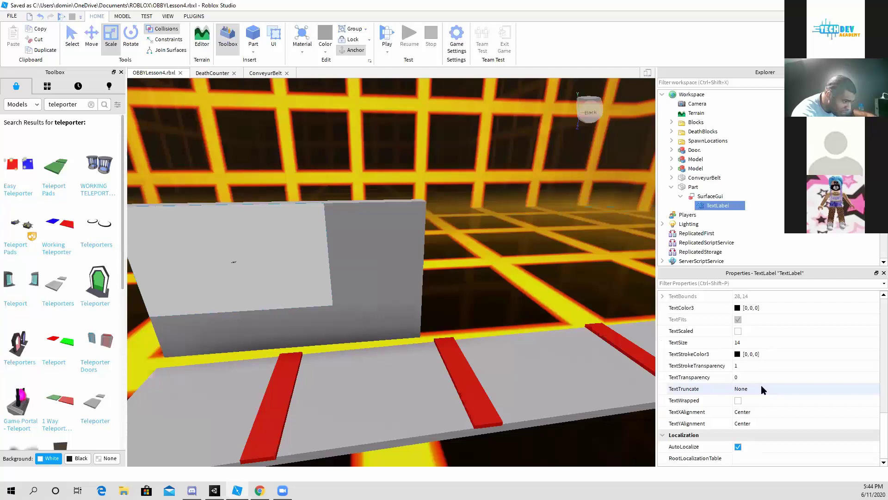
scroll(761, 389, up, 6)
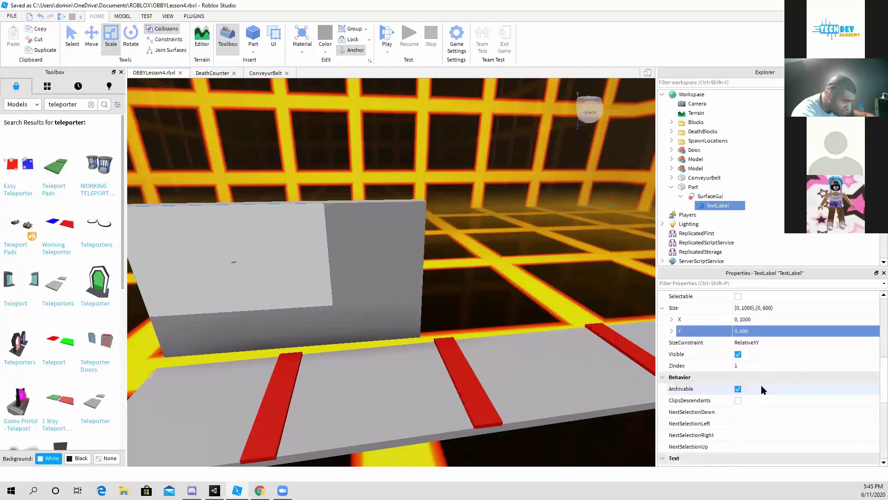
scroll(761, 385, up, 1)
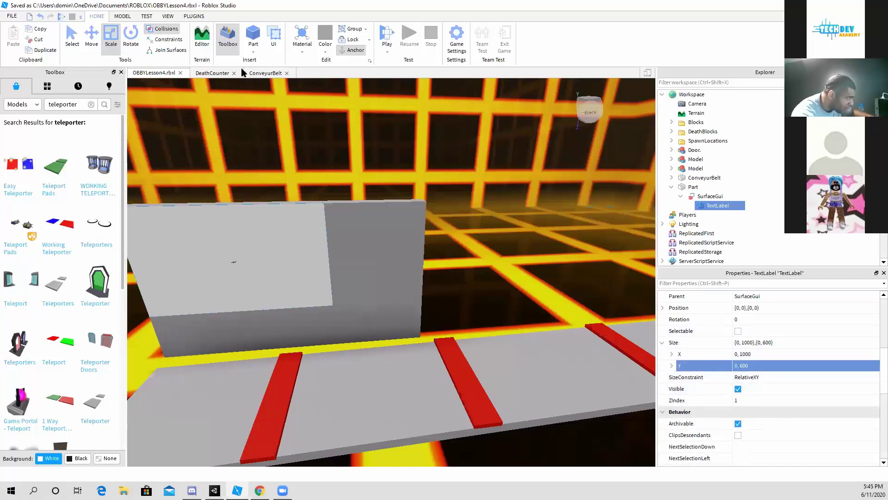
Switch to the Move tool and select the wall part and its SurfaceGui
click(91, 37)
key(a)
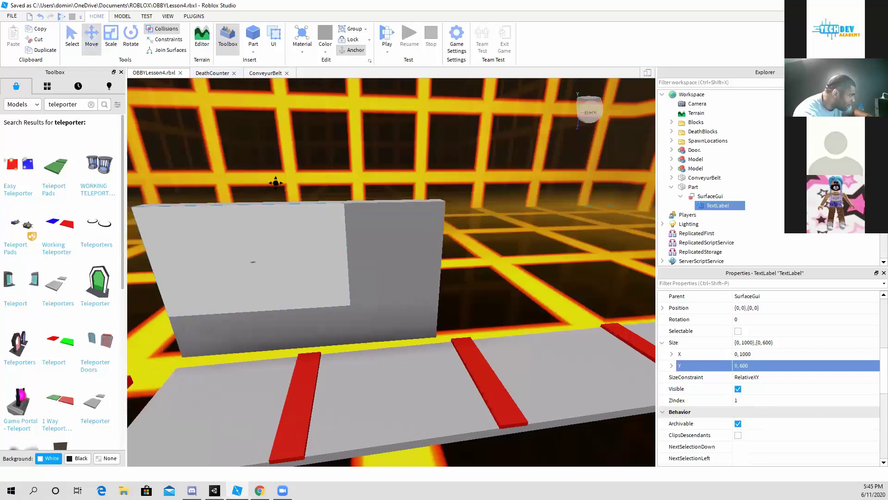
click(346, 193)
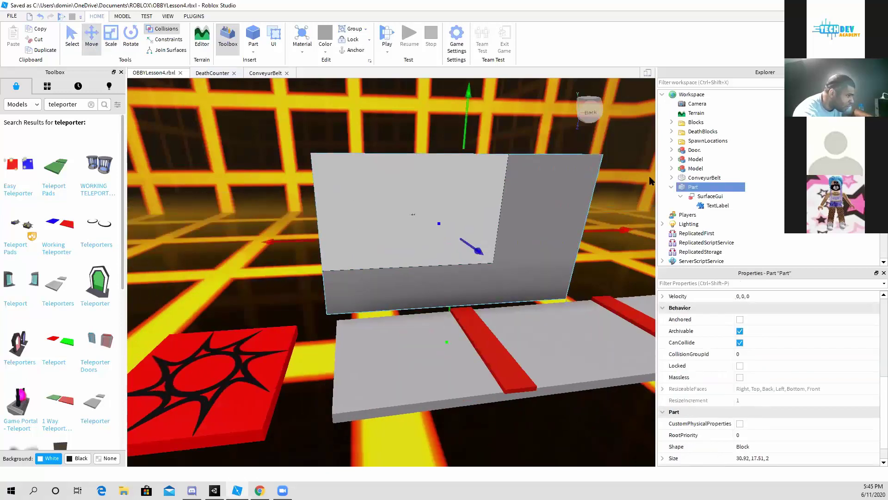
click(702, 197)
Set the TextLabel's Position X offset to 250
click(734, 295)
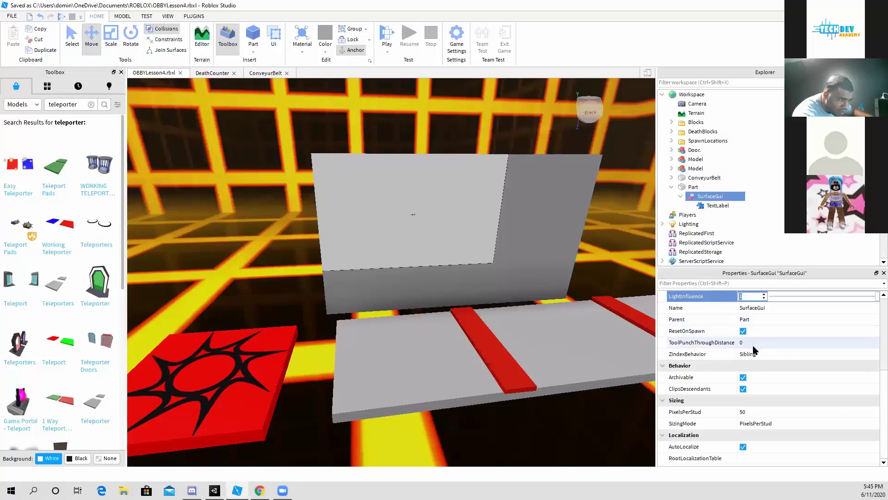
click(715, 205)
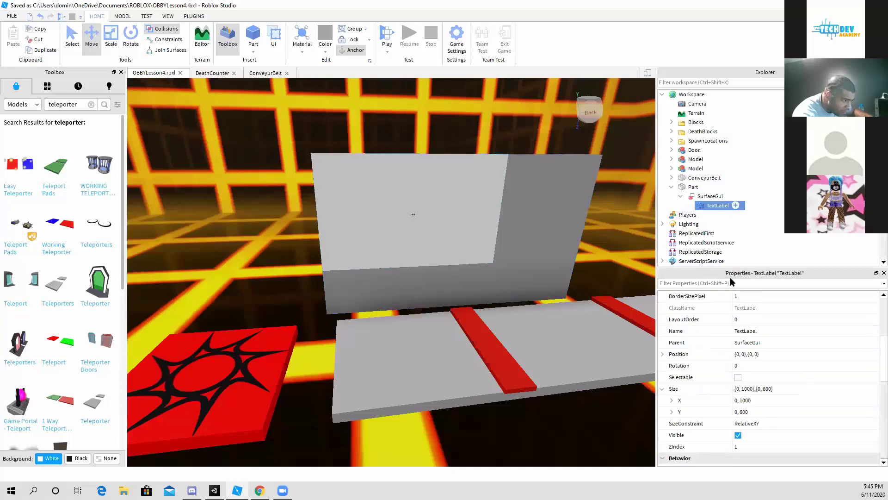
click(750, 354)
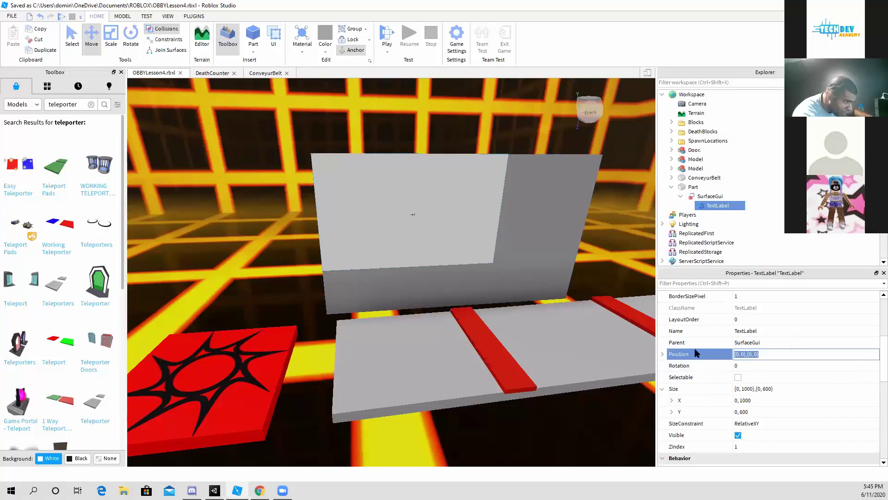
click(662, 355)
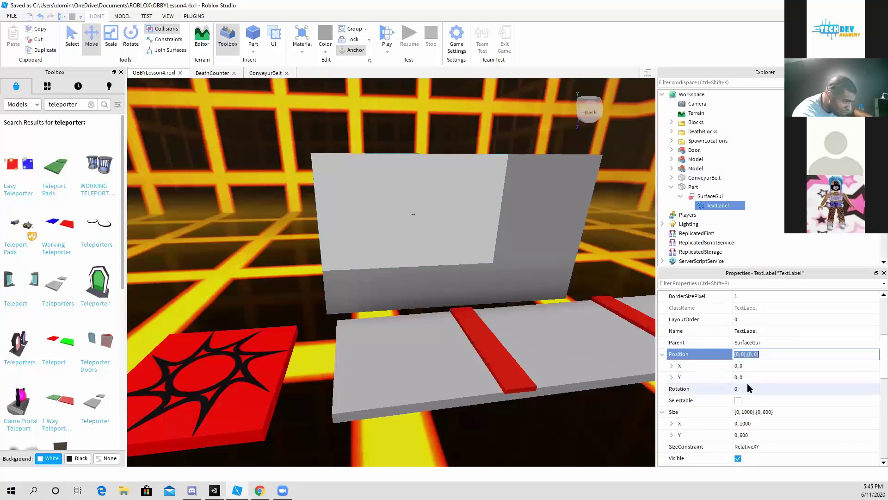
click(747, 368)
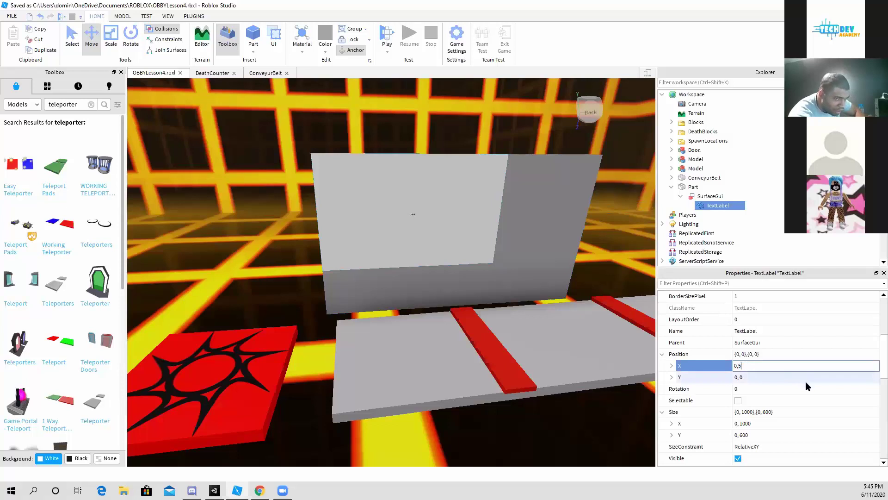
text(50)
key(Return)
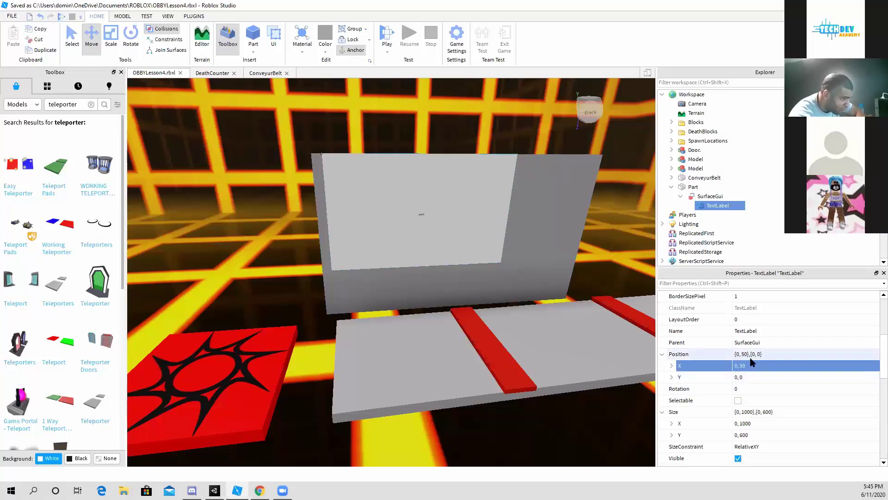
click(754, 366)
double_click(740, 366)
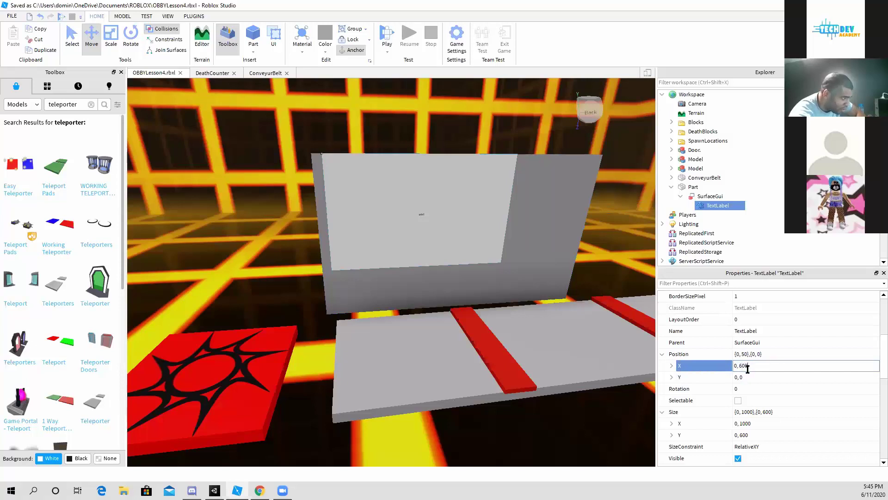
key(Return)
click(759, 367)
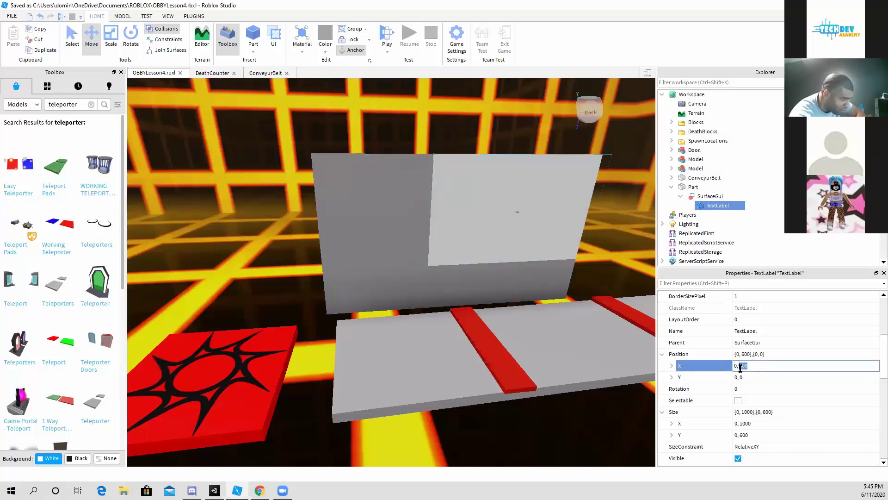
text(300)
key(Return)
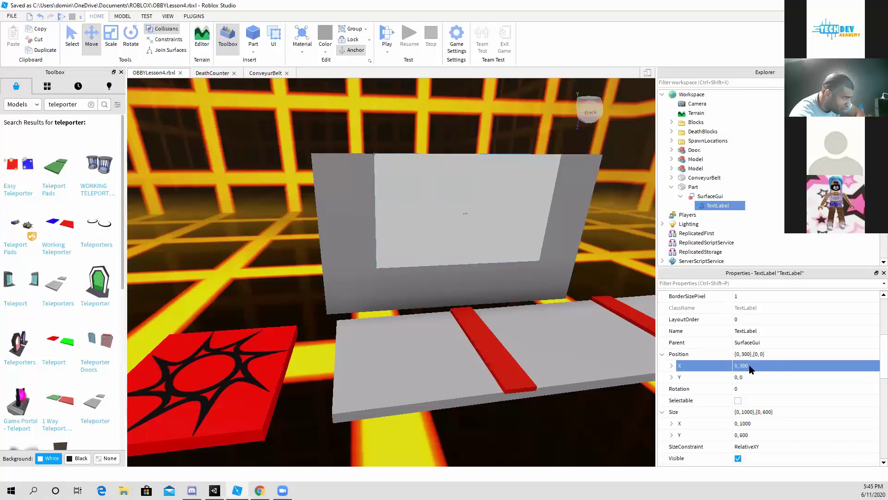
click(751, 367)
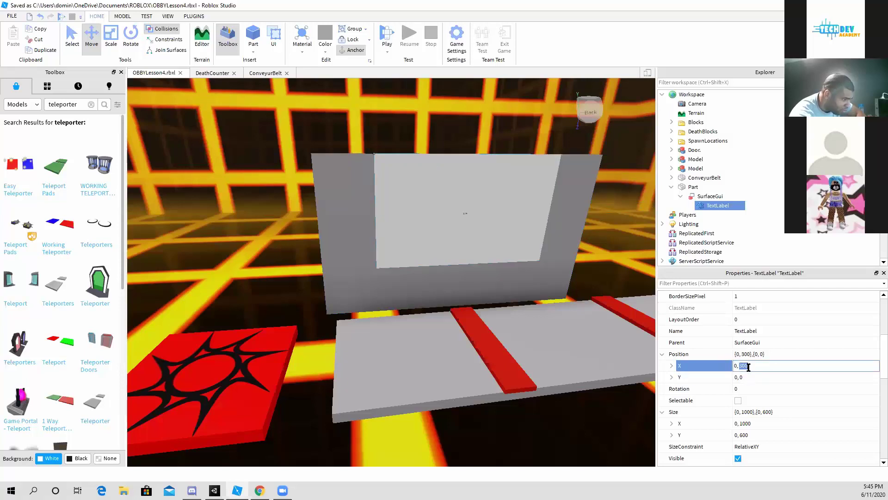
key(Return)
Set the TextLabel's Position Y offset to 100
click(750, 376)
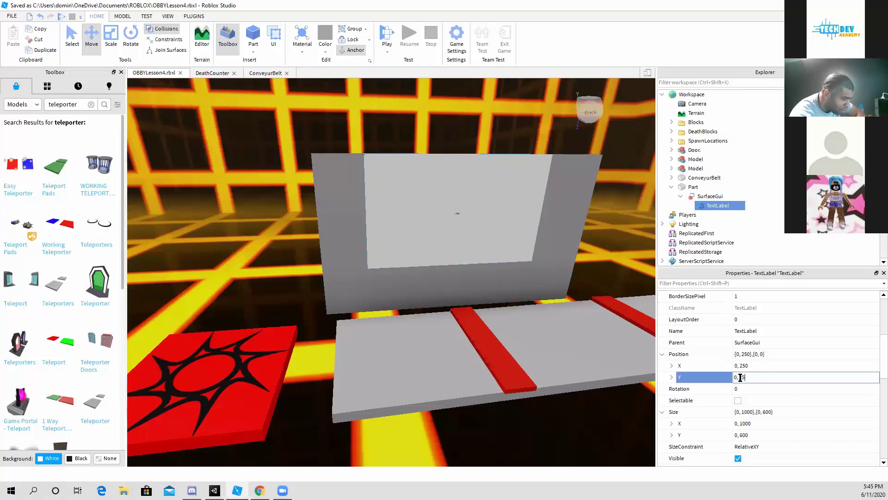
text(0, 250)
key(Return)
click(751, 377)
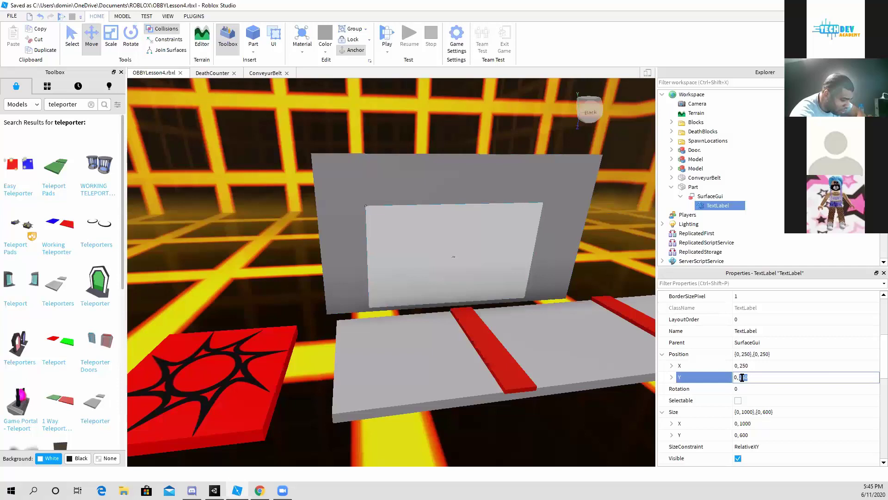
text(0, 100)
key(Return)
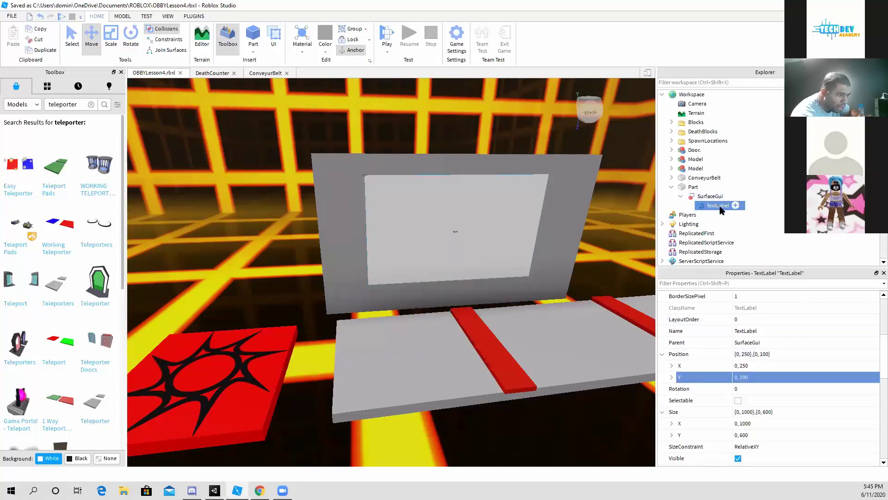
Set the TextLabel's TextSize to 60, then enter 200, which clamps to 100
scroll(751, 356, up, 3)
scroll(750, 358, up, 3)
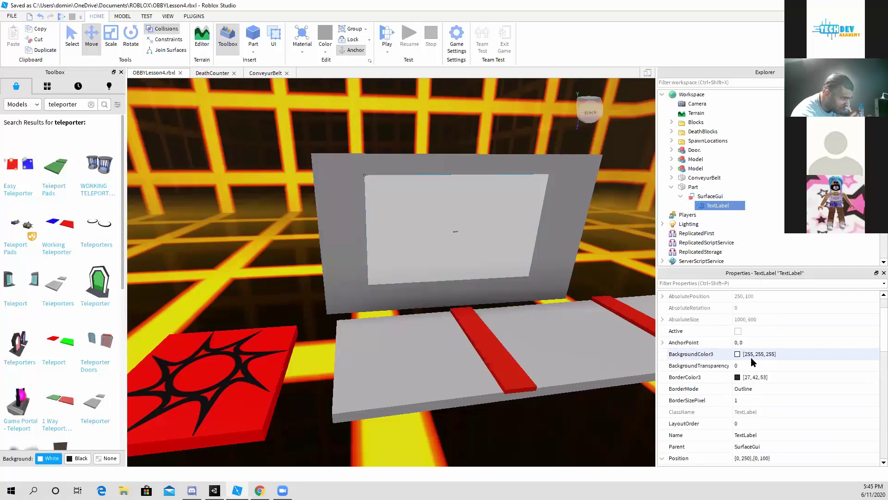
scroll(751, 359, down, 4)
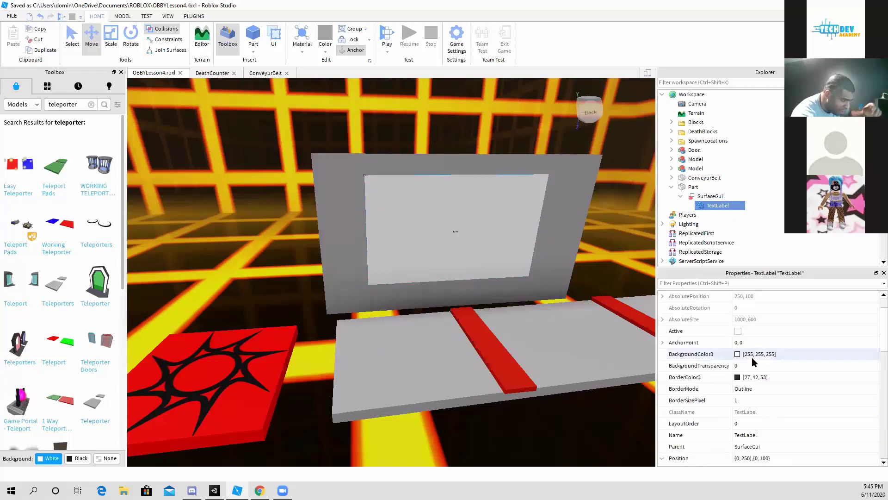
scroll(754, 359, down, 3)
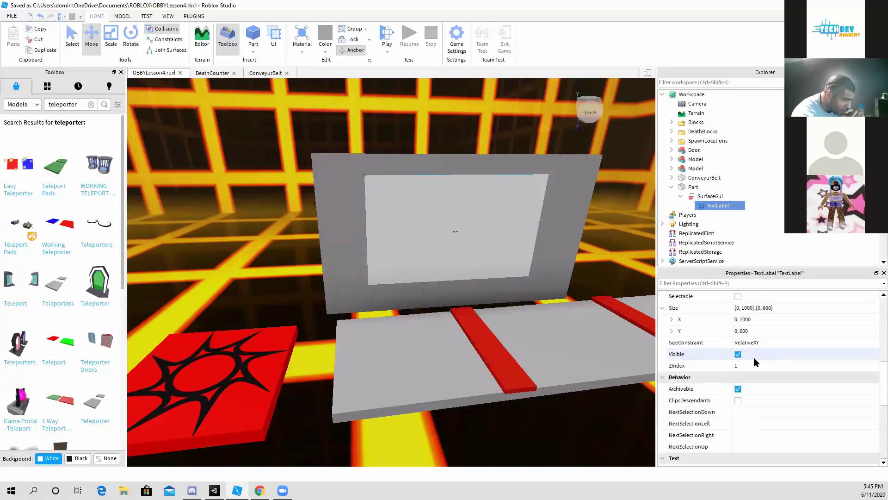
scroll(755, 361, down, 3)
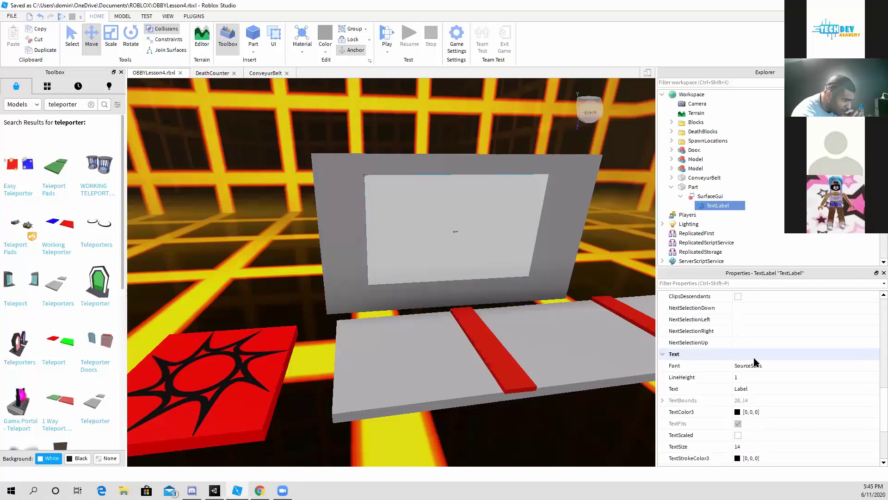
scroll(753, 361, down, 1)
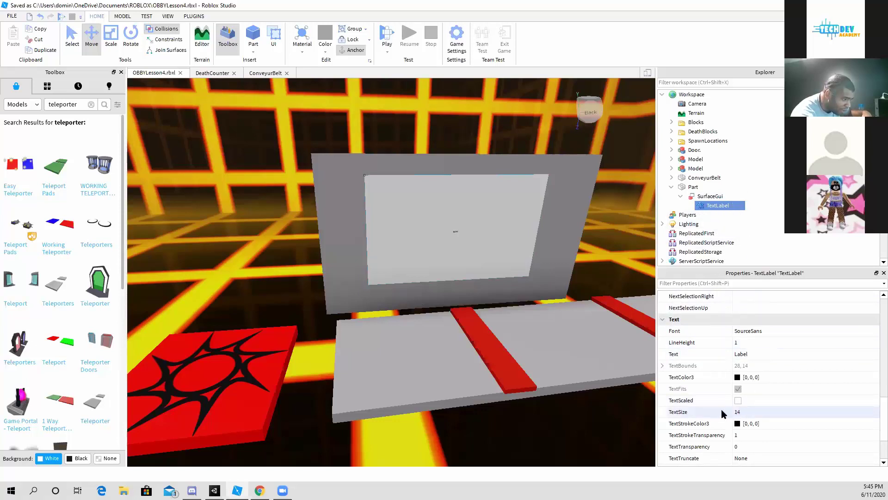
click(747, 413)
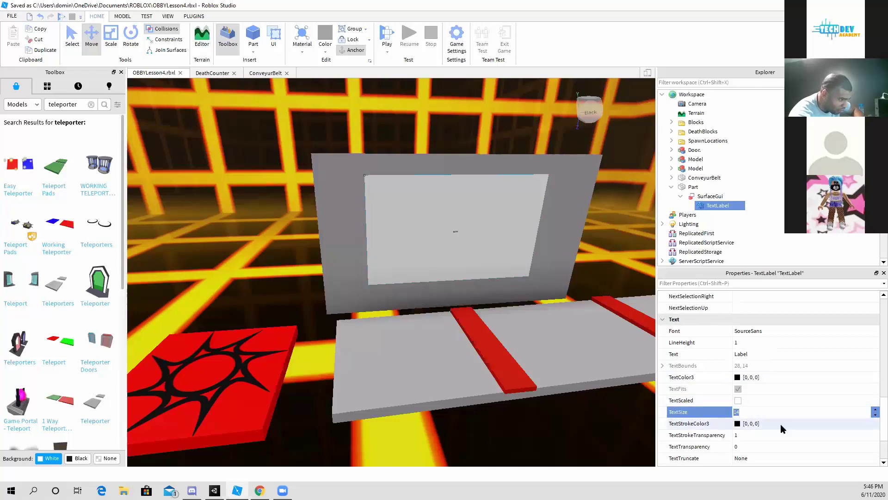
text(60)
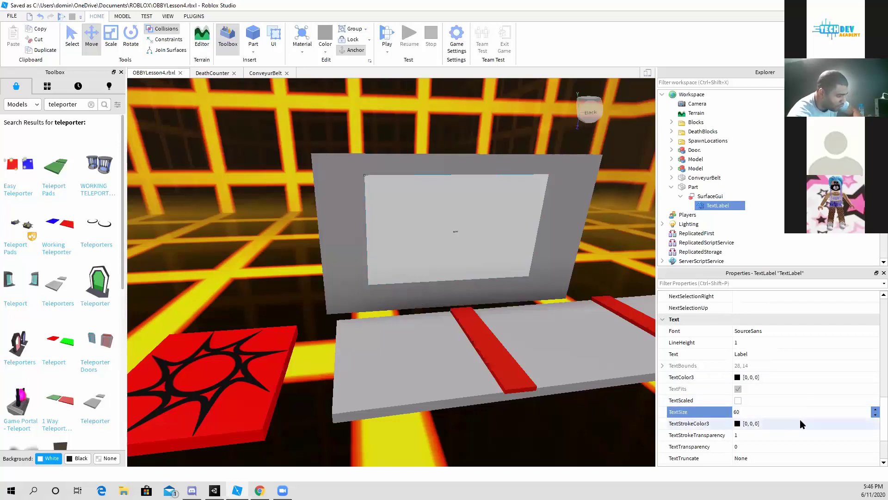
key(Return)
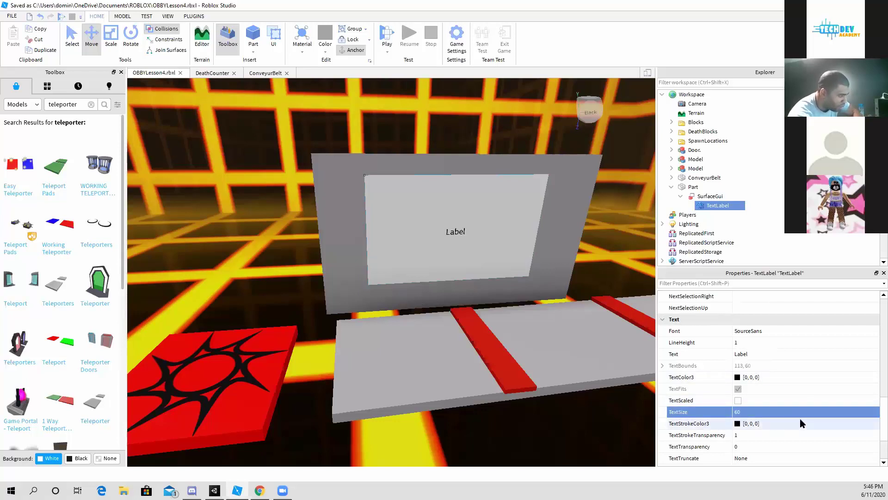
click(753, 414)
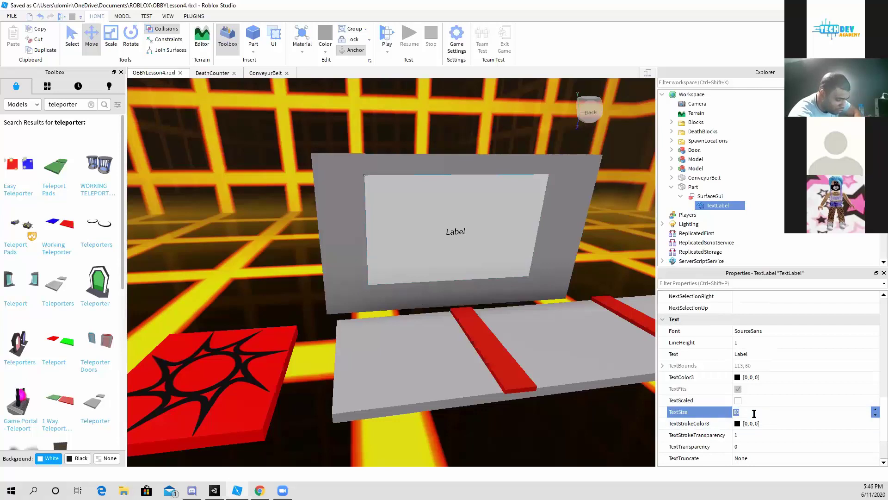
text(200)
key(Return)
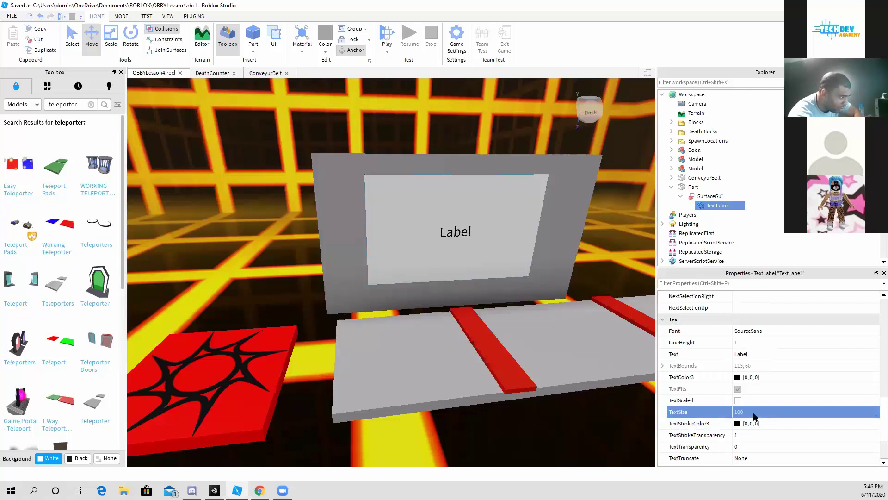
scroll(539, 291, up, 5)
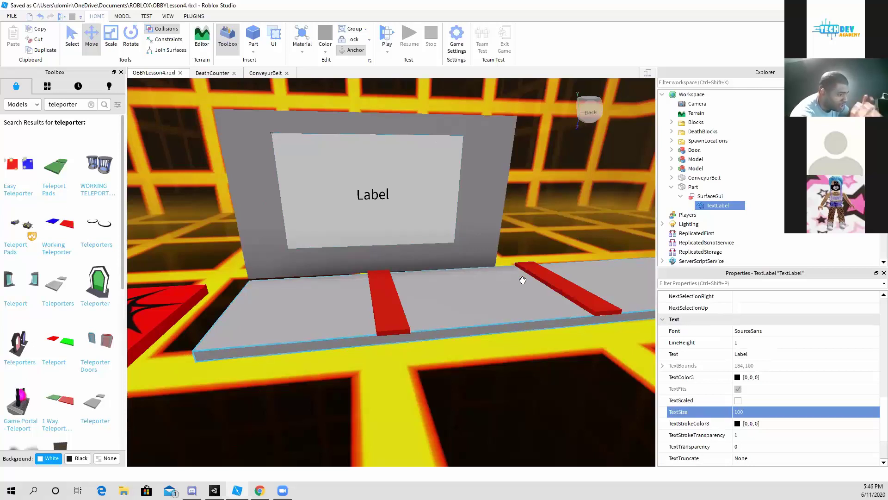
Try the Highway and Gotham fonts on the label, then settle on Arcade
click(873, 333)
click(874, 332)
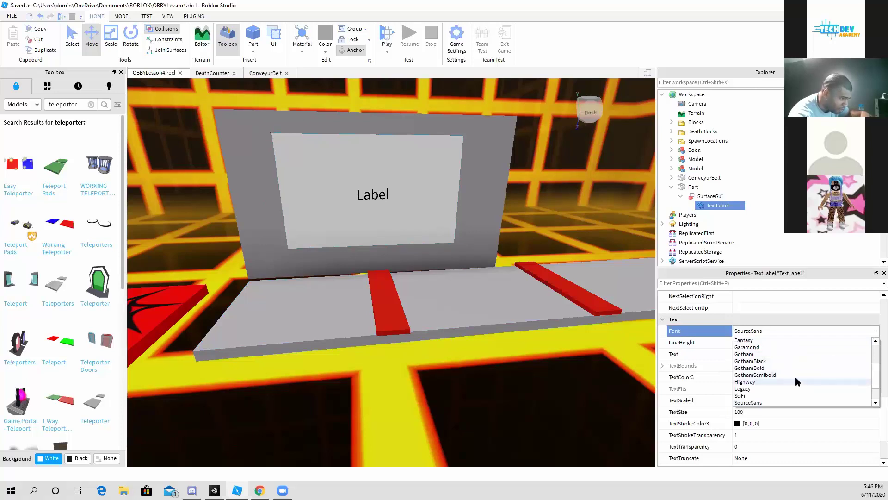
click(775, 380)
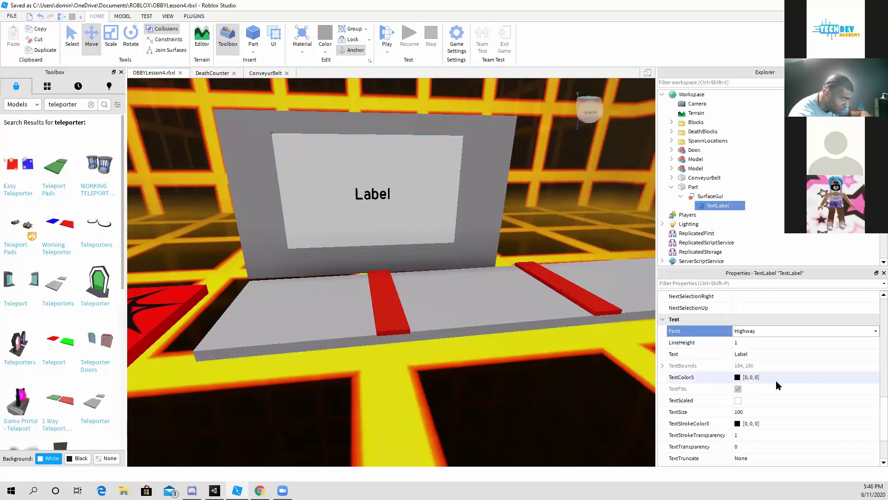
click(873, 331)
click(812, 353)
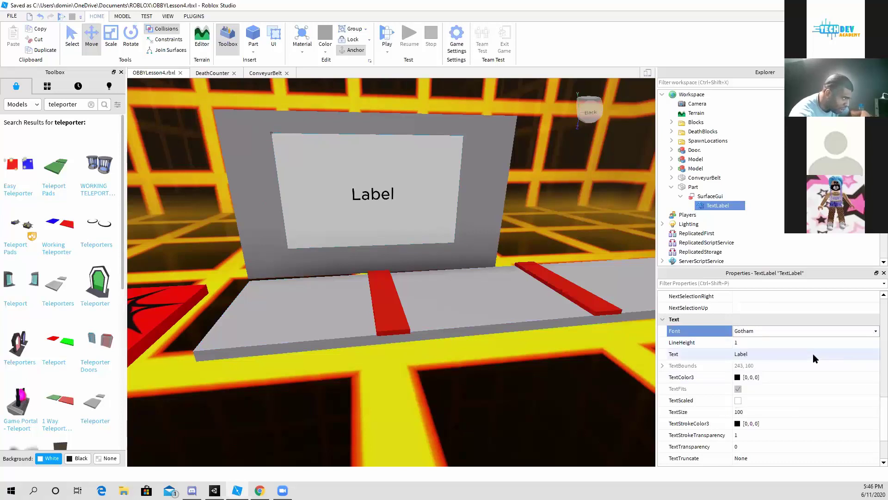
click(873, 332)
scroll(844, 355, up, 2)
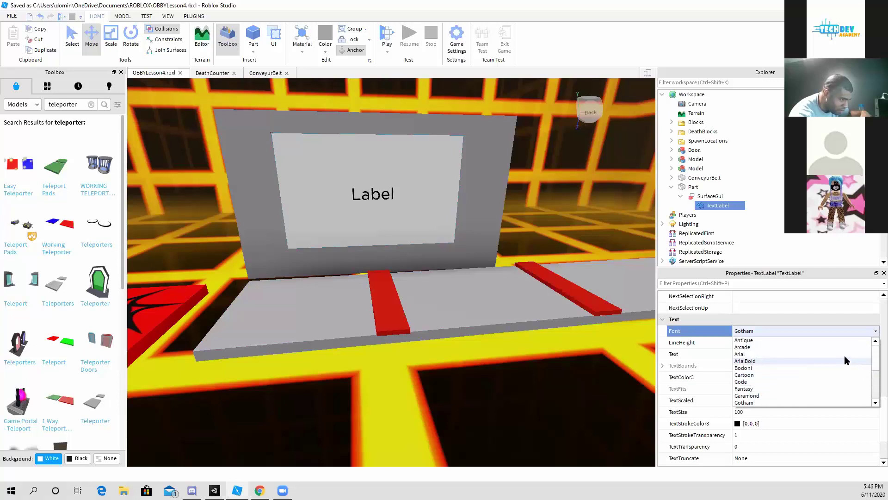
click(808, 347)
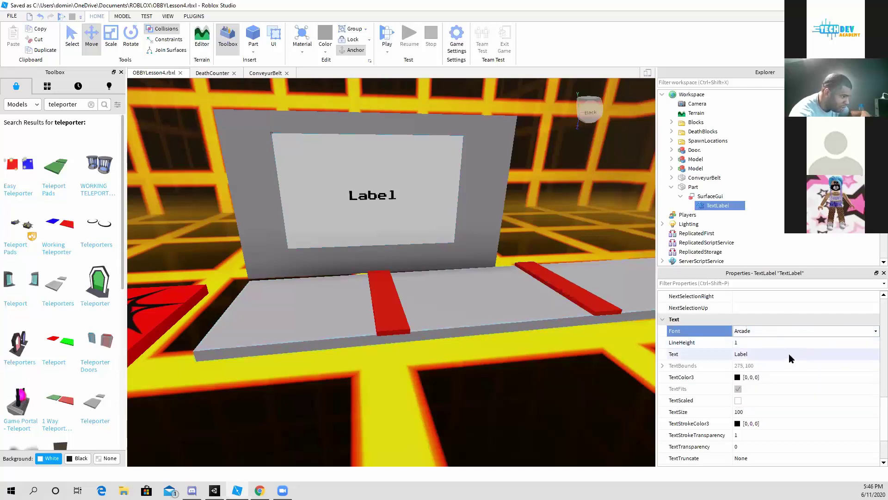
scroll(787, 355, up, 3)
scroll(781, 355, down, 5)
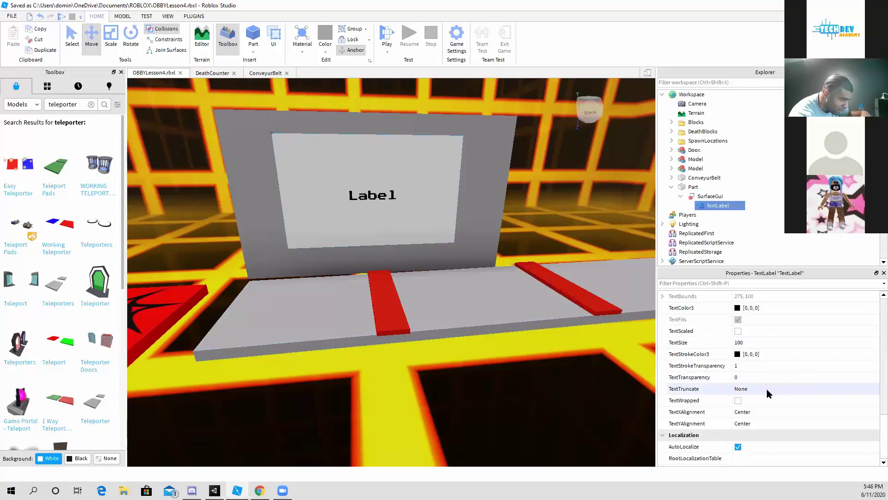
scroll(764, 368, up, 1)
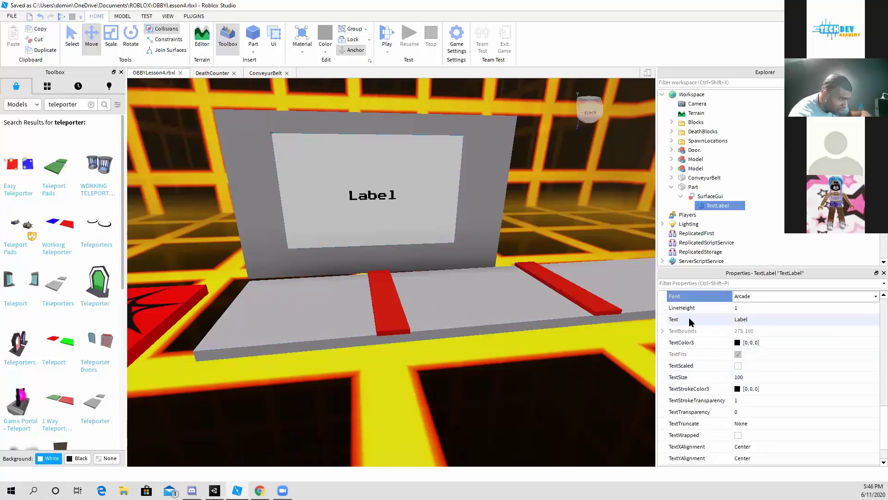
Replace the TextLabel's text 'Label' with 'Obby'
click(760, 318)
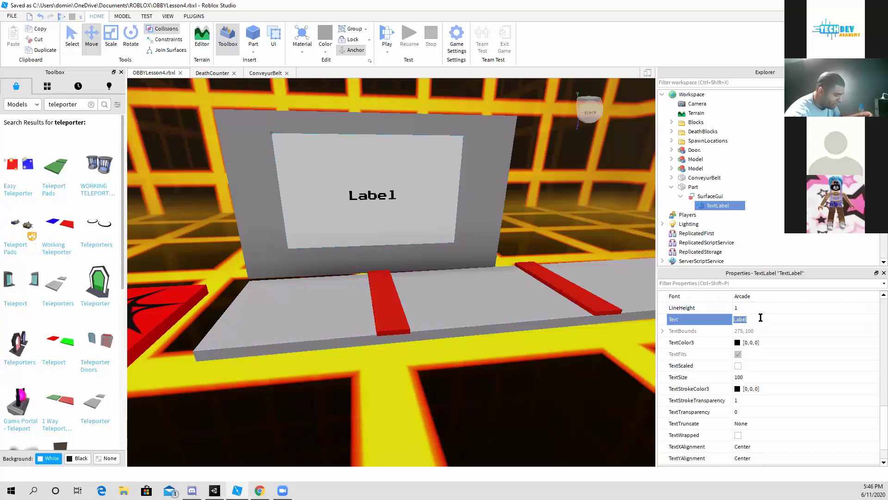
key(BackSpace)
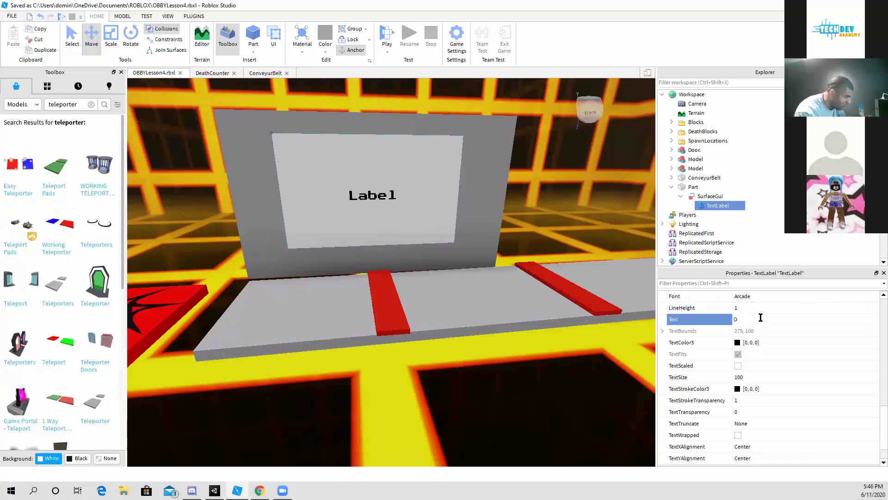
text(Obby)
key(Return)
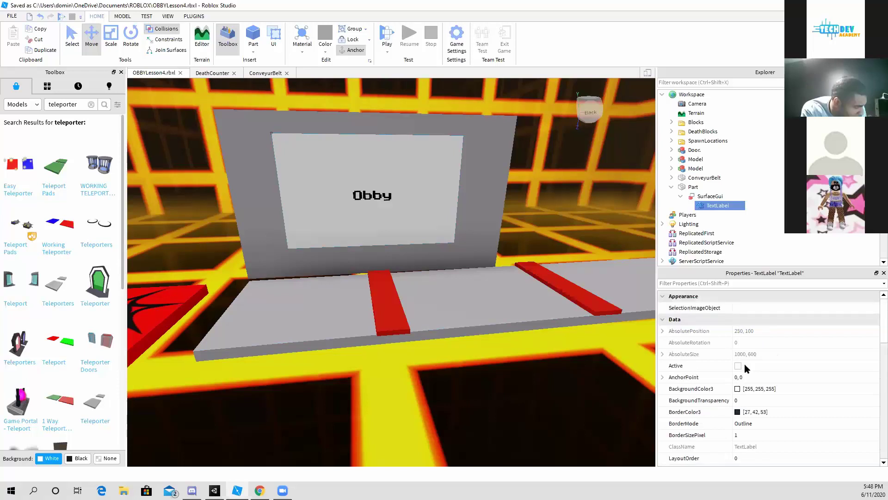
click(747, 400)
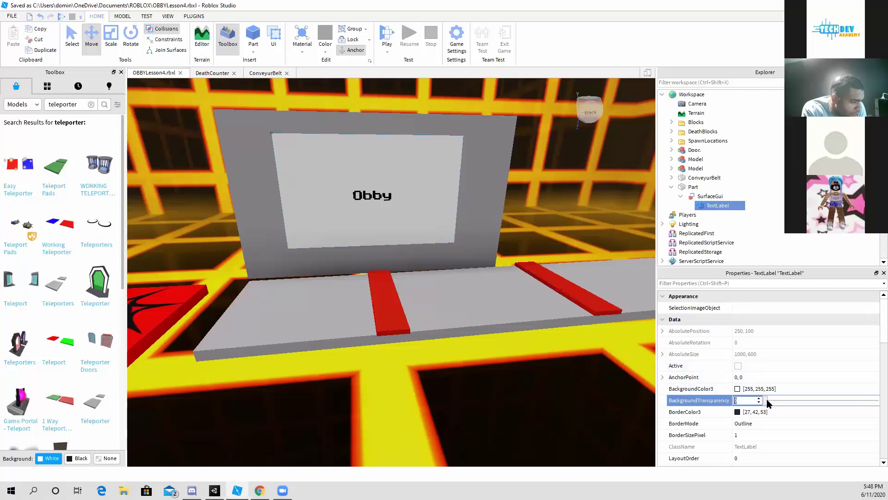
Set the label's BackgroundTransparency and the wall part's Transparency both to 1
drag(767, 403, 872, 408)
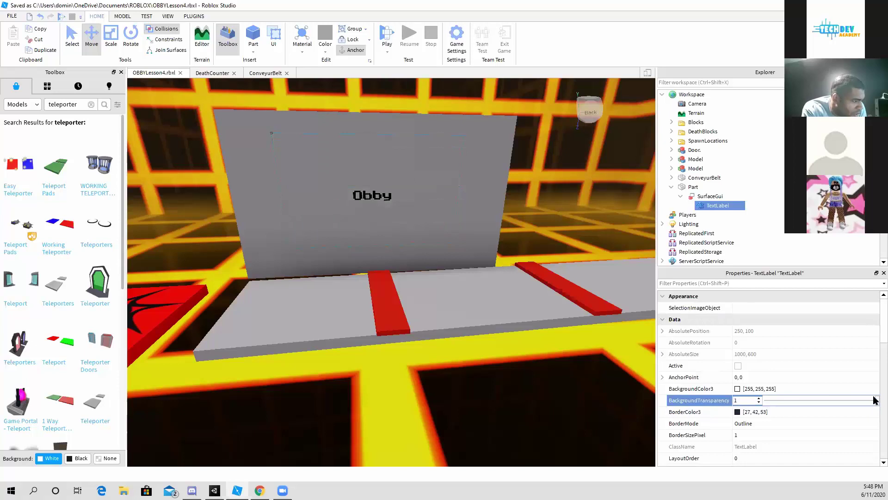
click(694, 187)
click(750, 367)
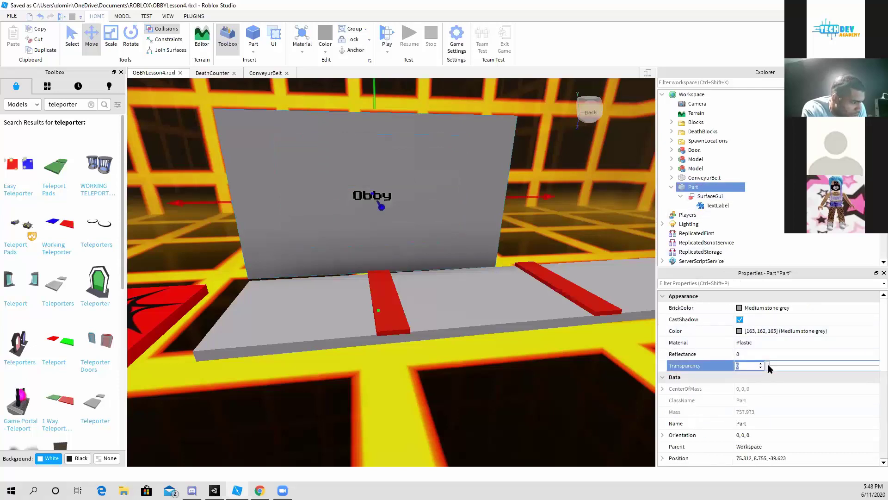
drag(768, 368, 875, 368)
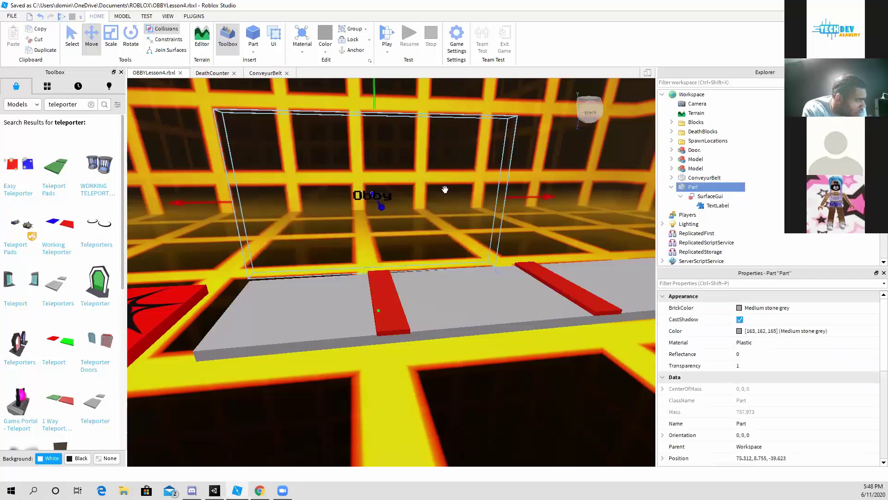
Rotate the sign part slightly and lift it higher above the course
click(131, 37)
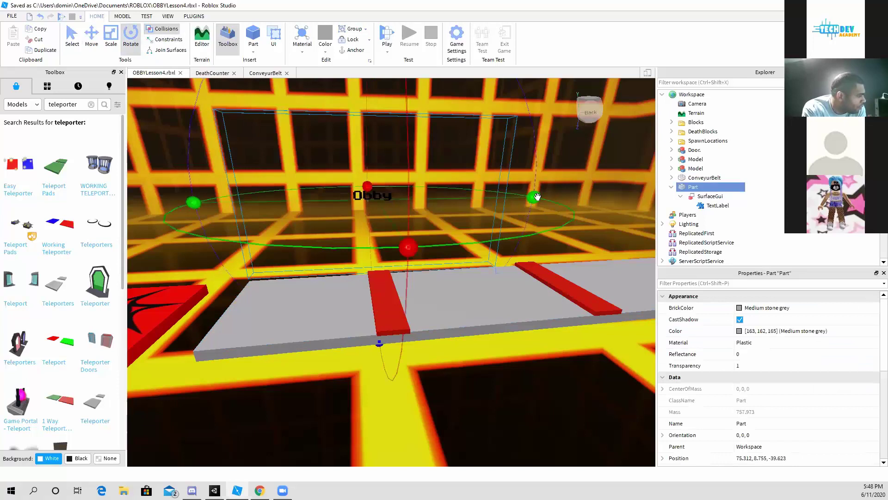
drag(536, 196, 542, 222)
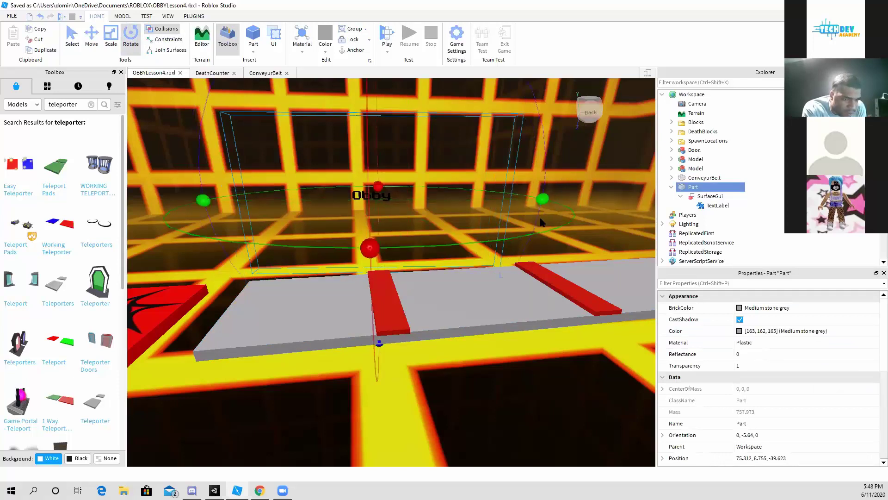
mouse_move(501, 244)
right_down()
mouse_move(526, 241)
mouse_move(491, 243)
right_up()
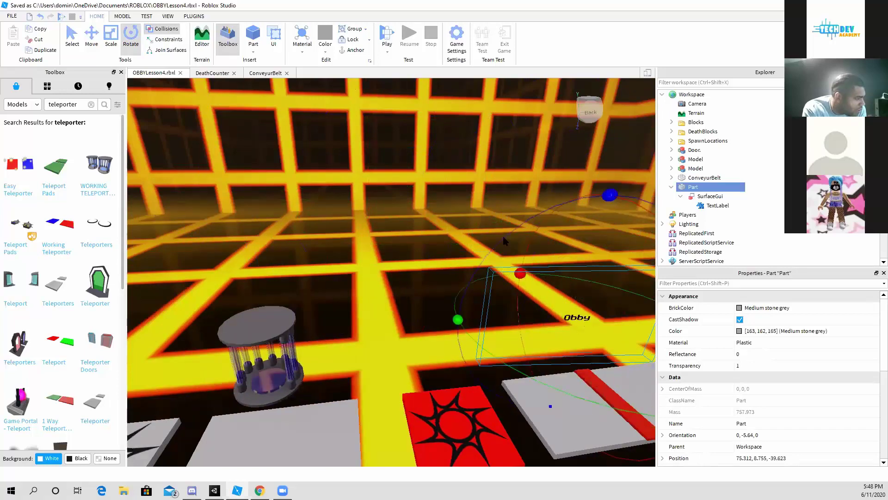
click(91, 37)
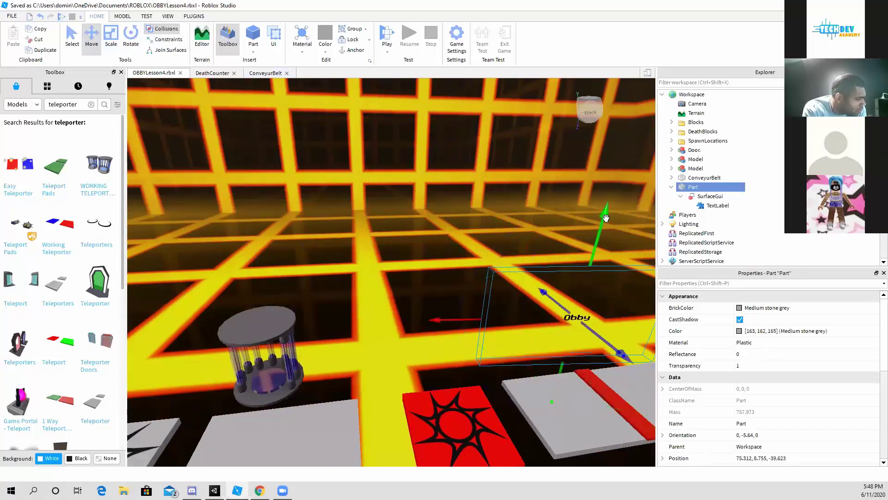
drag(607, 218, 606, 190)
right_drag(606, 189, 143, 37)
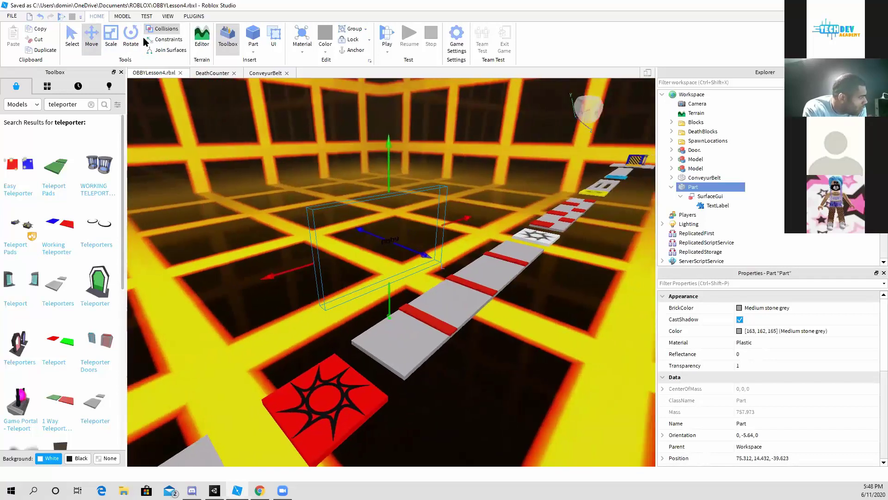
Turn the sign about -90° to face down the course and slide it over the path
click(131, 37)
drag(443, 218, 556, 298)
click(92, 37)
right_drag(556, 298, 512, 292)
click(560, 314)
right_drag(559, 315, 558, 292)
key(w)
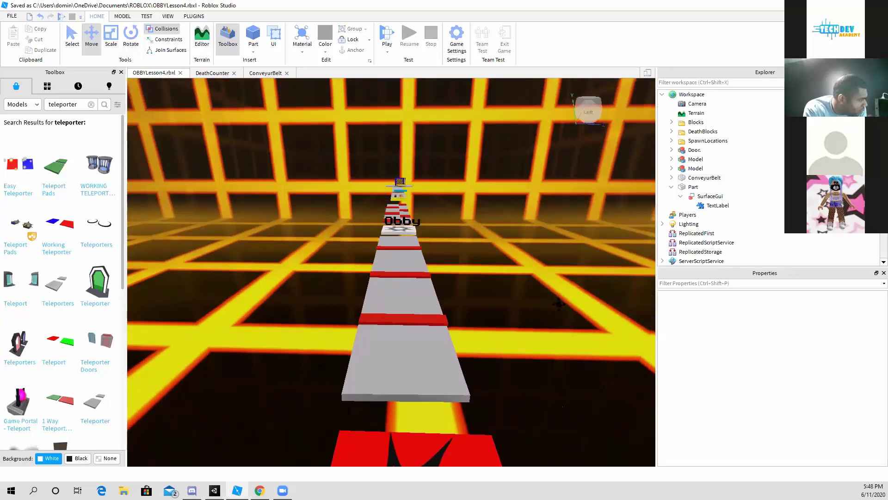